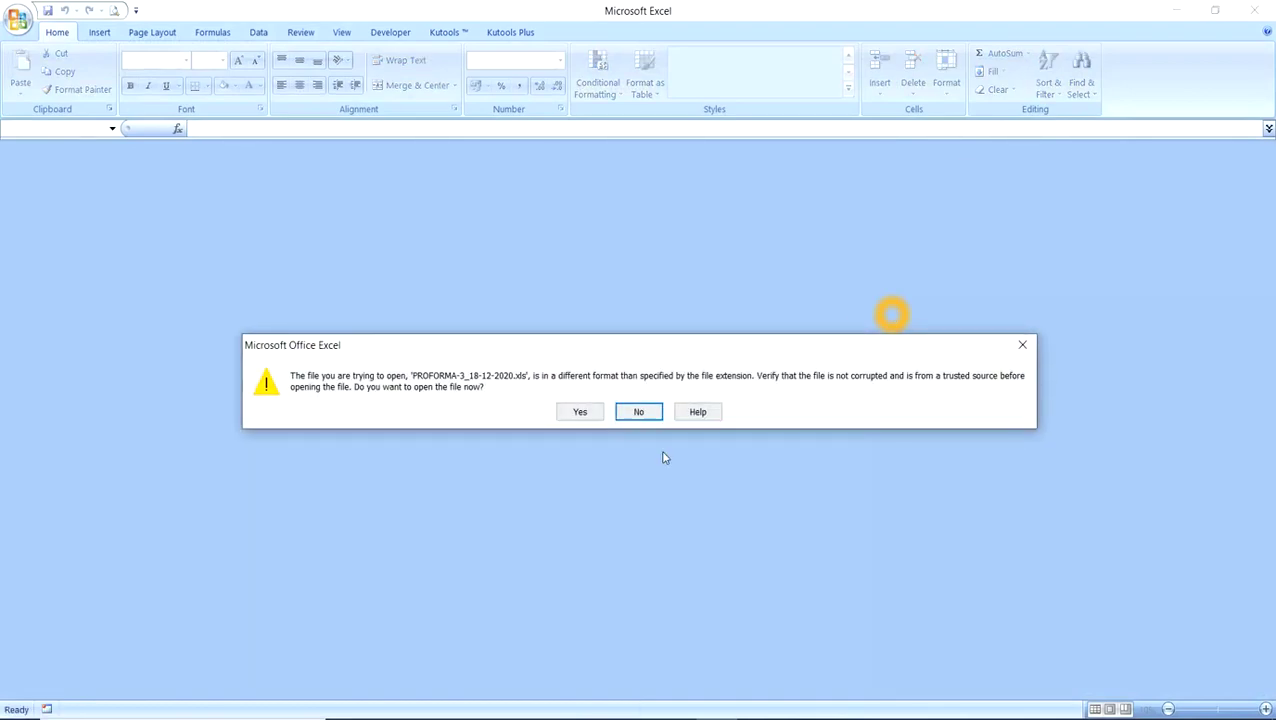
- Open the exported workbook PROFORMA-3_18-12-2020.xls despite the format warning and examine its Webland RSR, Webland Adangal and Final columns
left_click(580, 412)
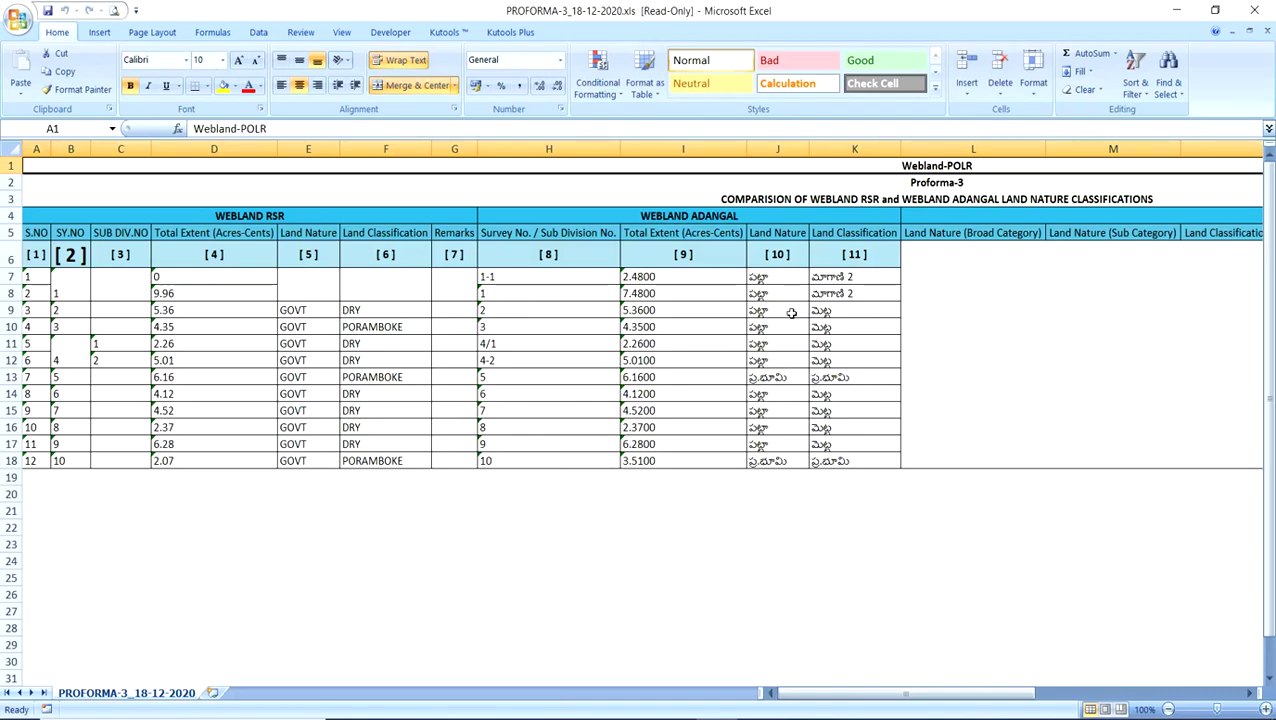
left_click(771, 273)
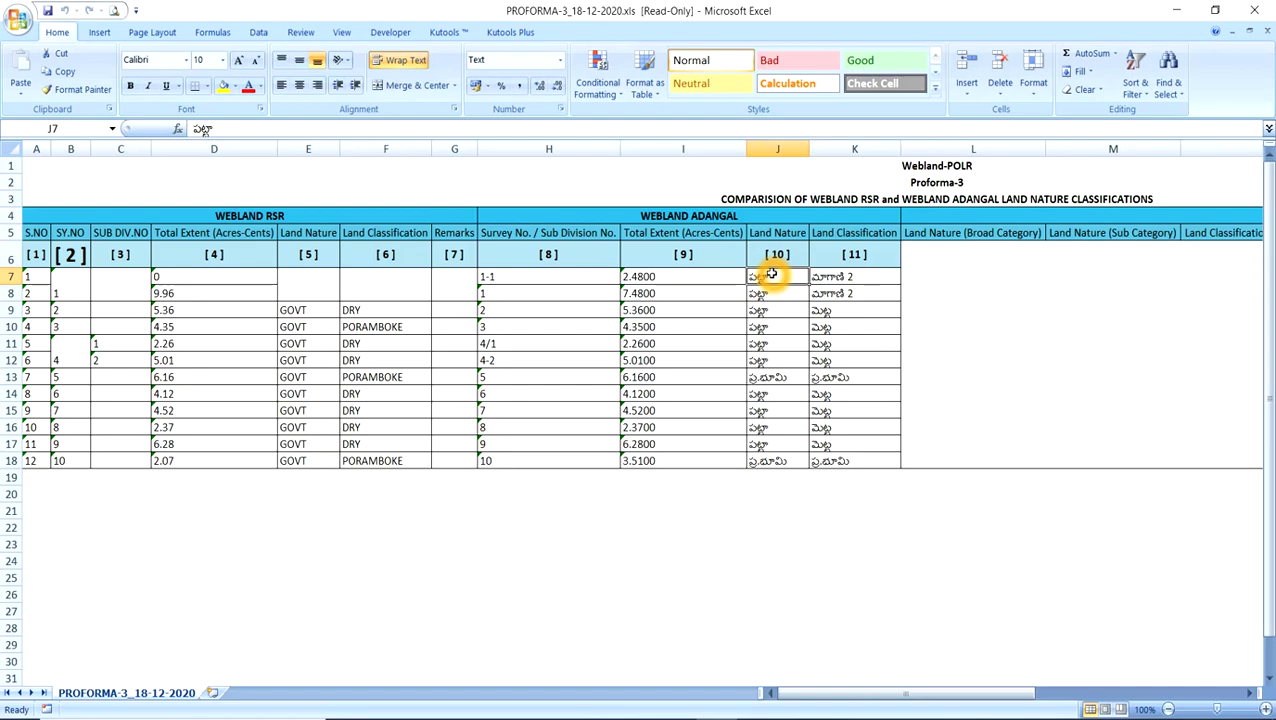
key("Right")
key("Right")
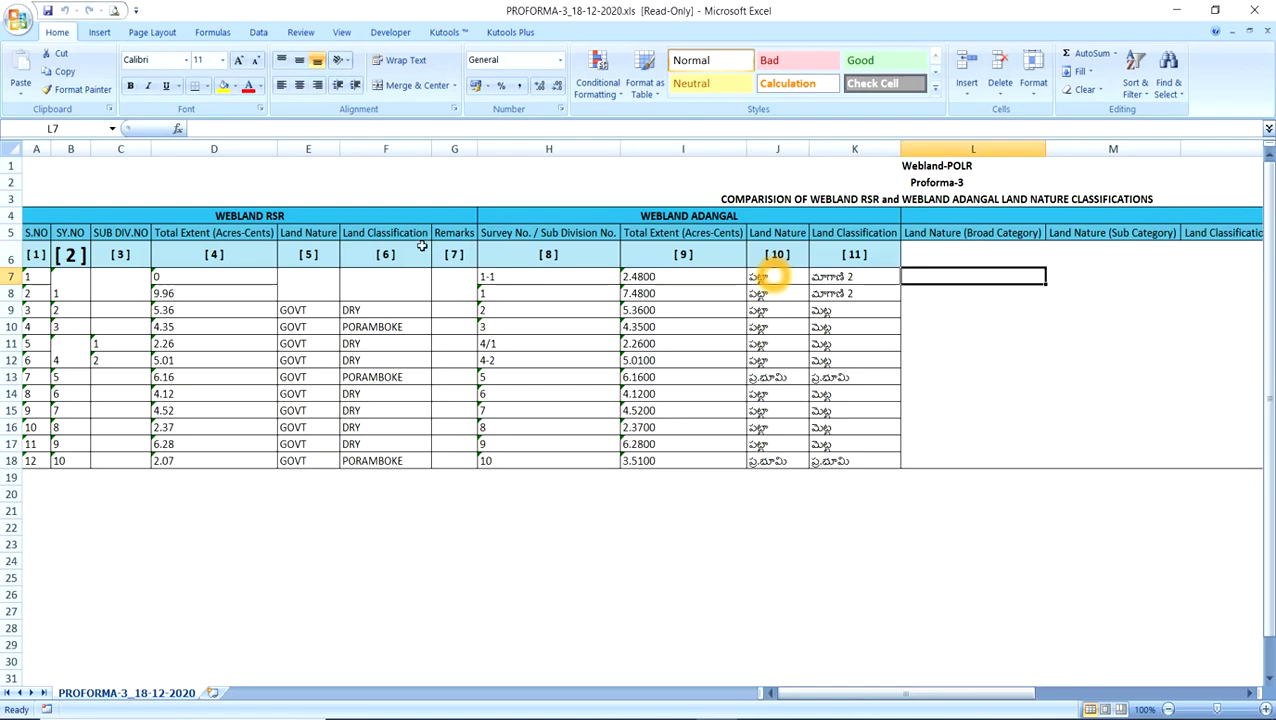
left_click(424, 219)
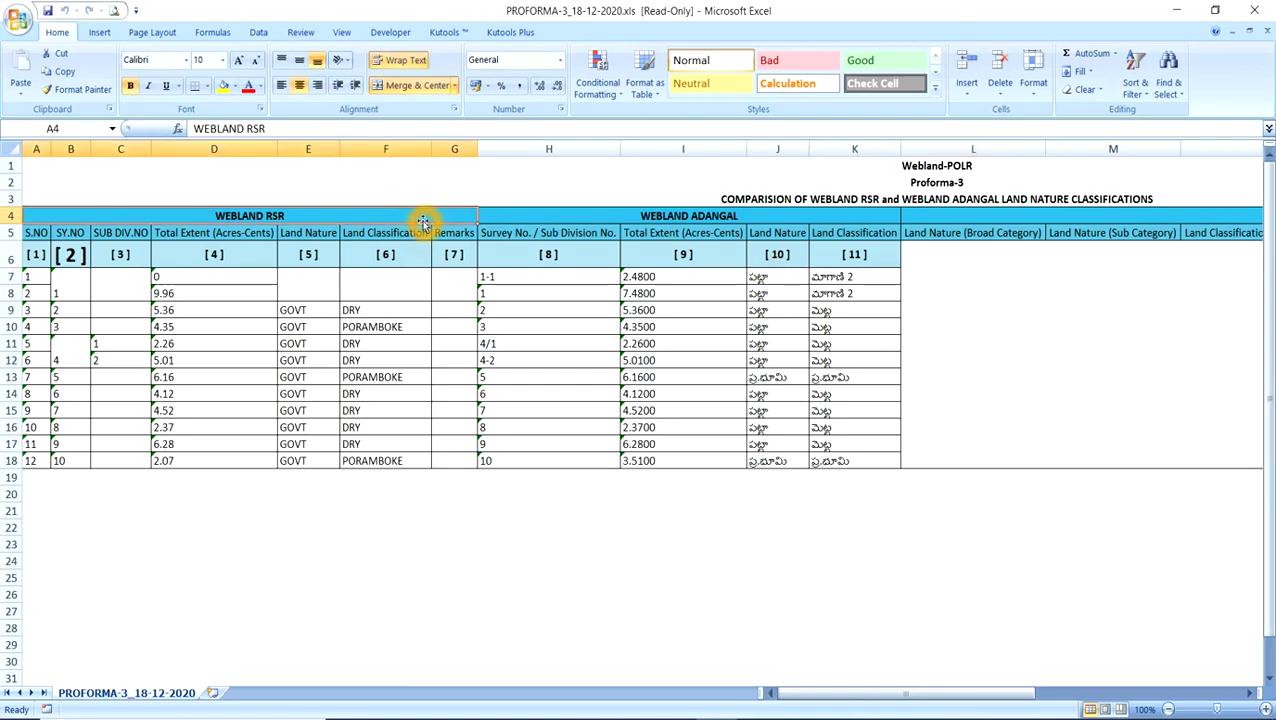
left_click(631, 220)
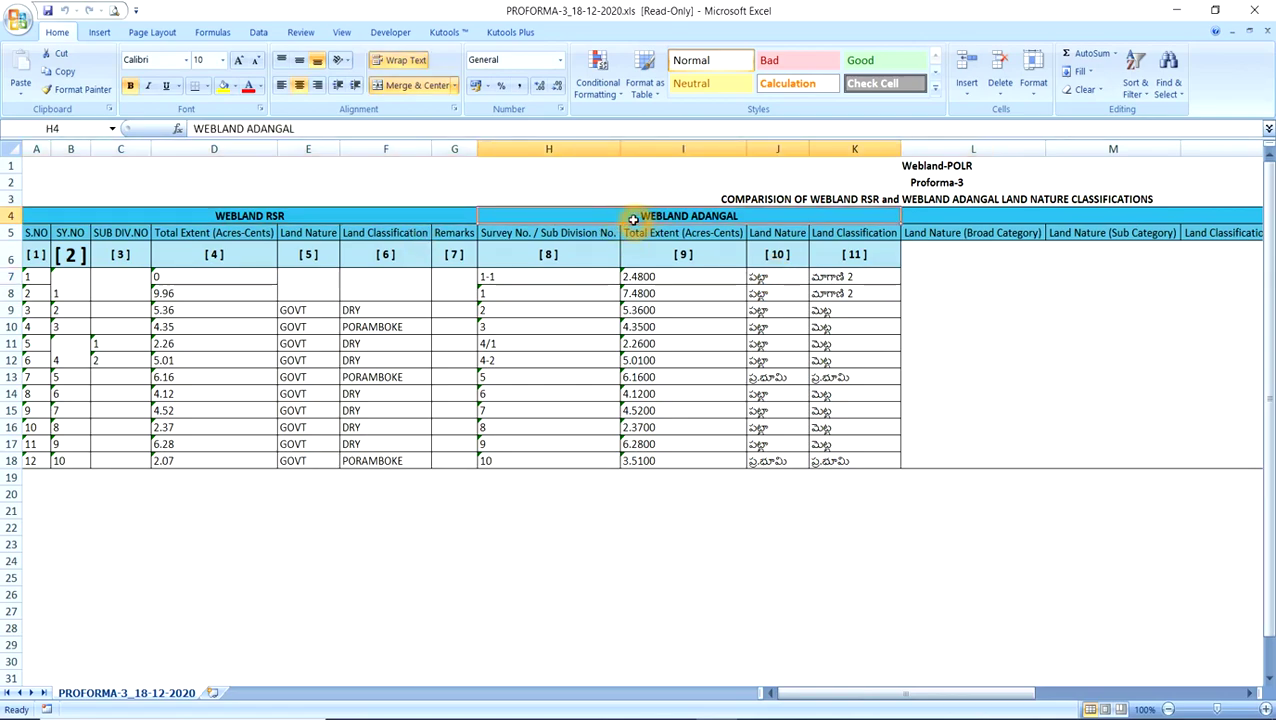
left_click(940, 250)
key("Right")
key("Right")
key("Right")
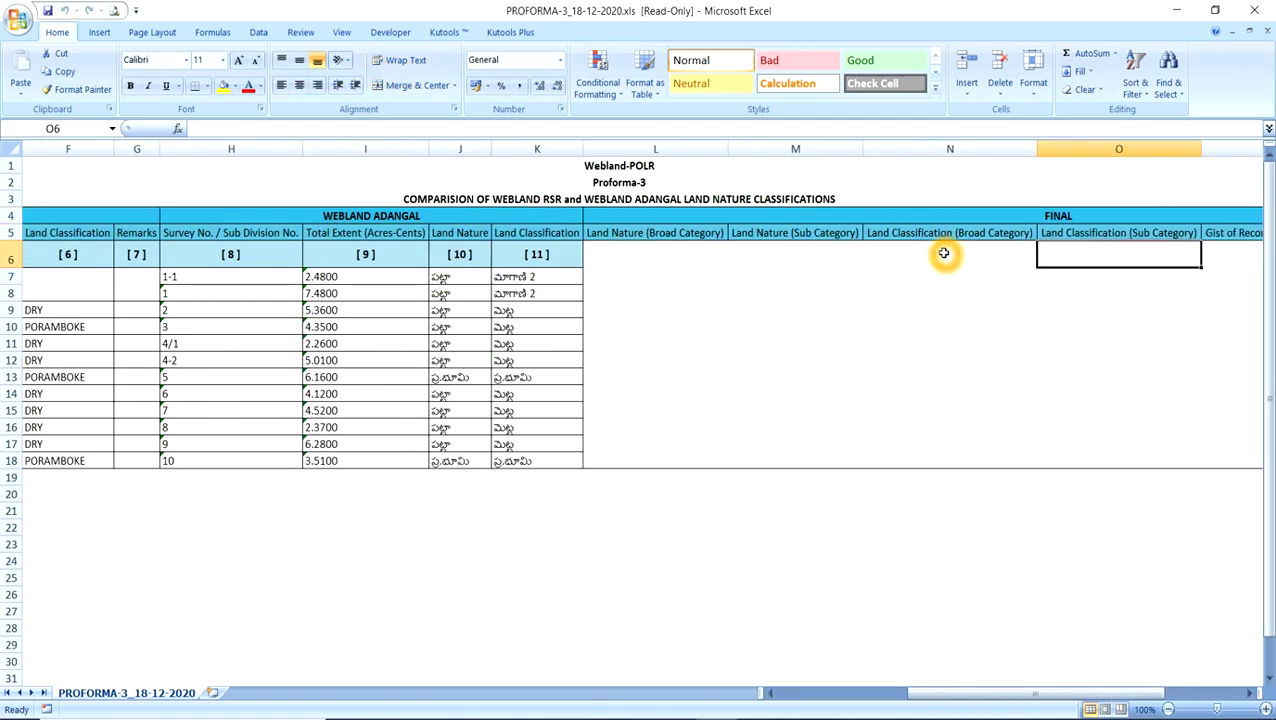
key("Right")
key("Right")
key("Right")
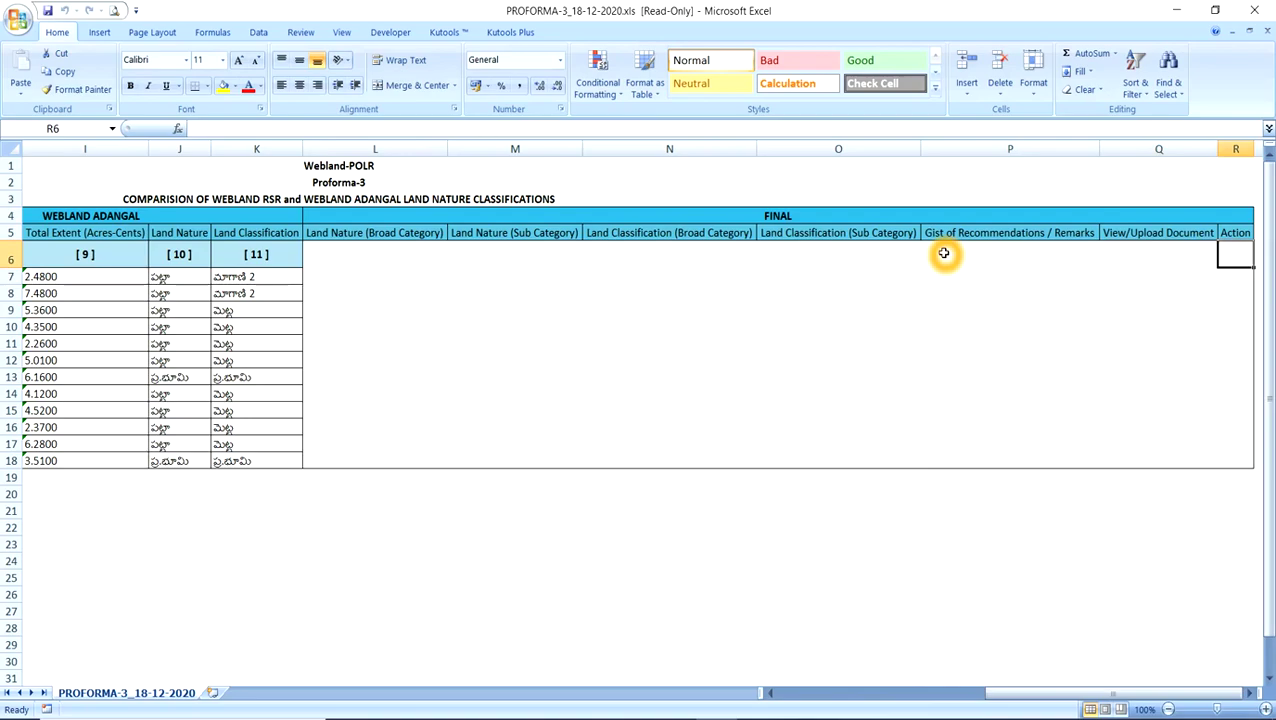
- Switch back to the Proforma-3 web page in the browser and look over the Final section's columns
left_click(675, 718)
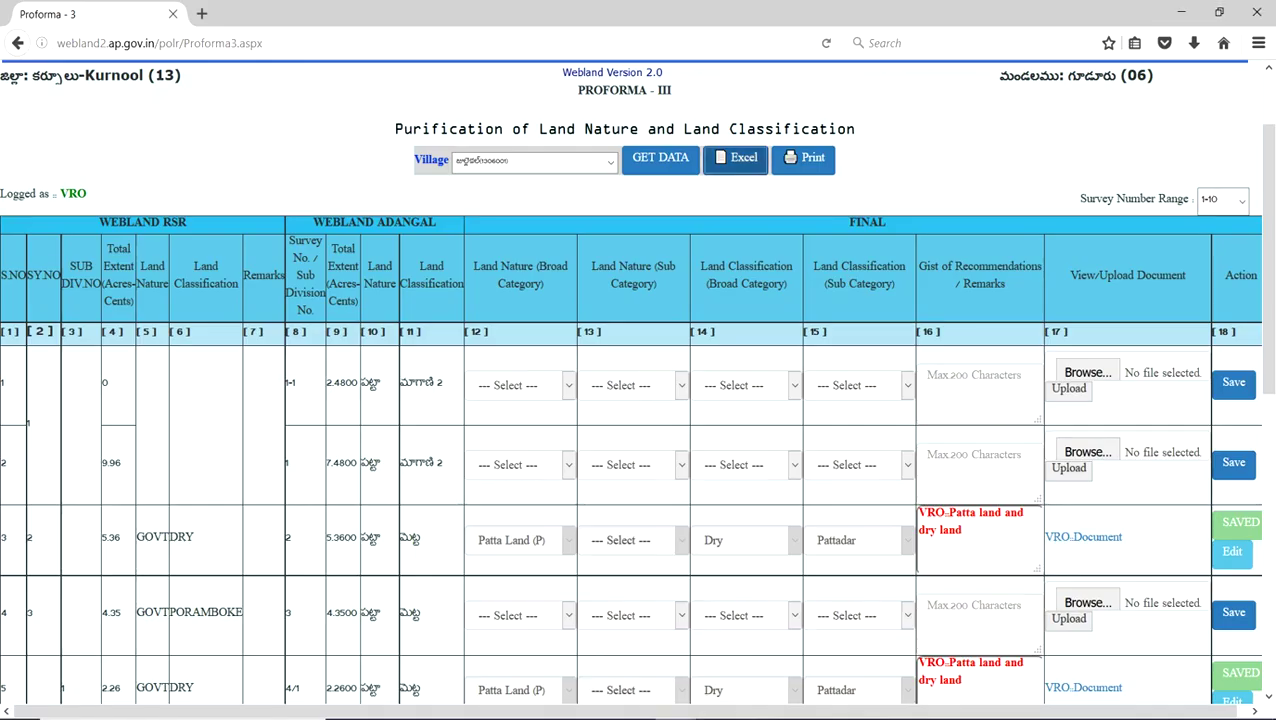
left_click(886, 295)
left_click(886, 295)
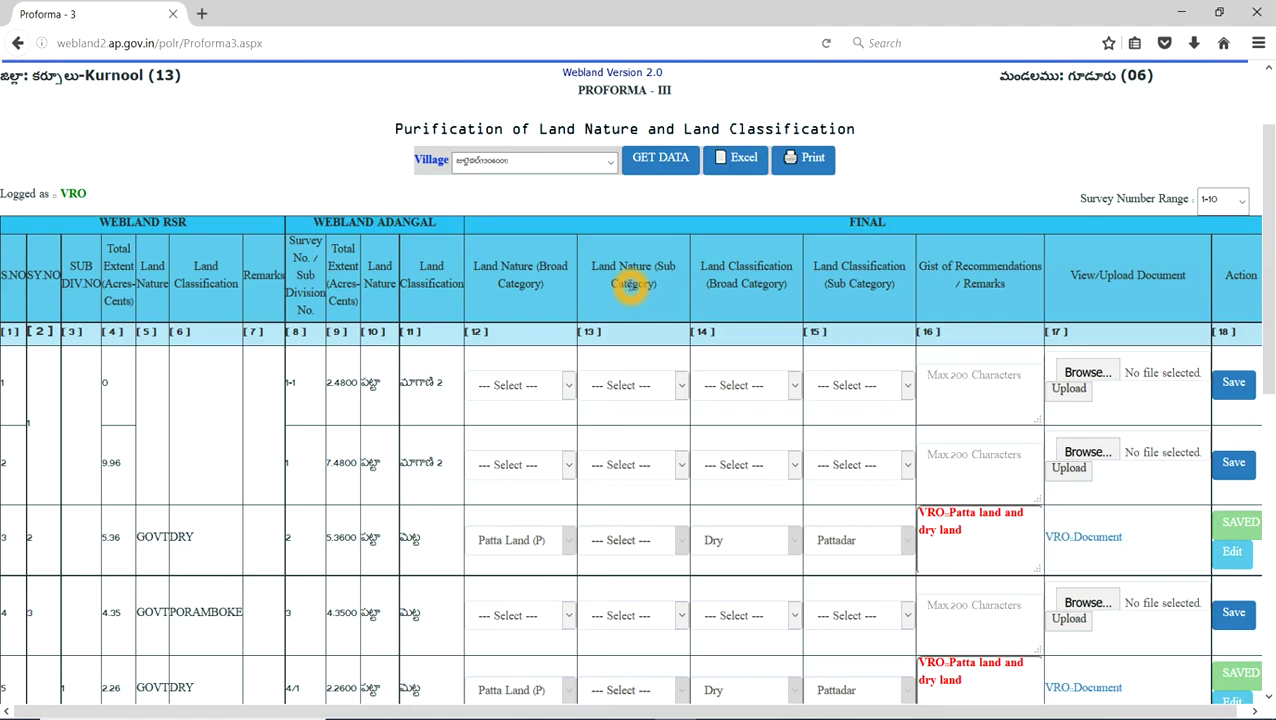
- Set the first row's Land Nature broad category to Patta Land (P) and check its sub-category choices
left_click(530, 382)
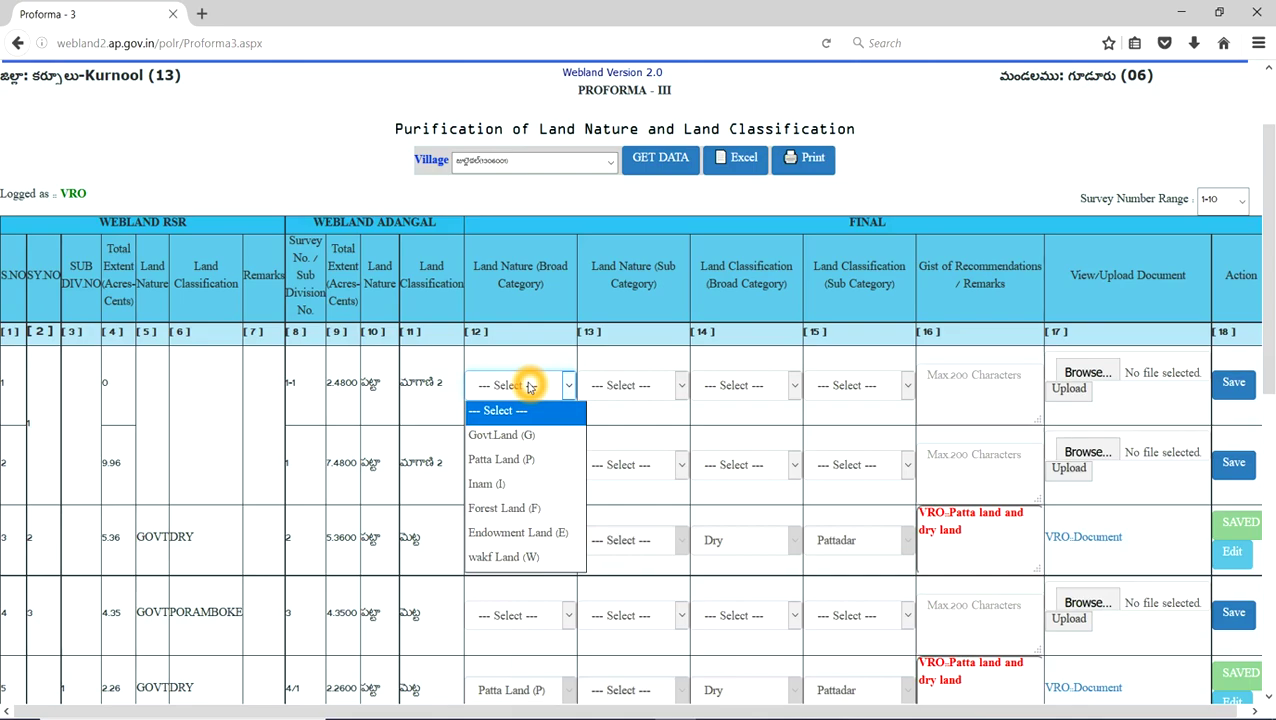
left_click(530, 460)
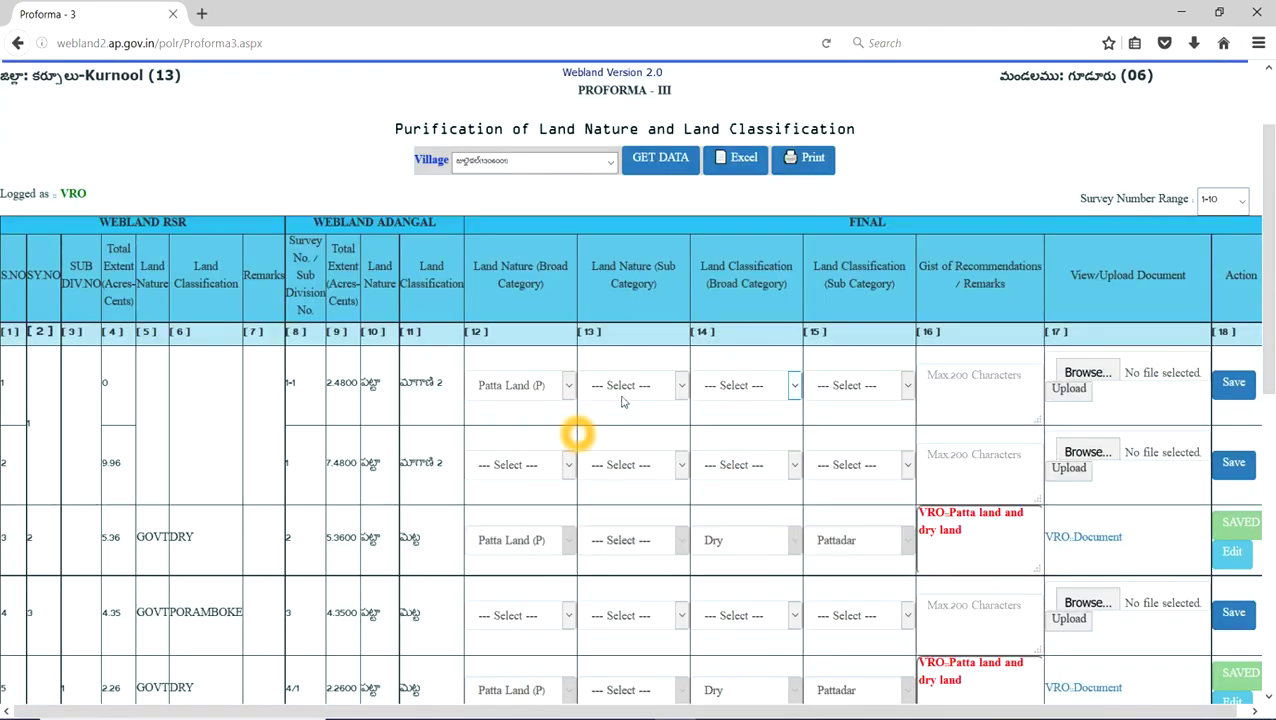
left_click(640, 386)
left_click(645, 387)
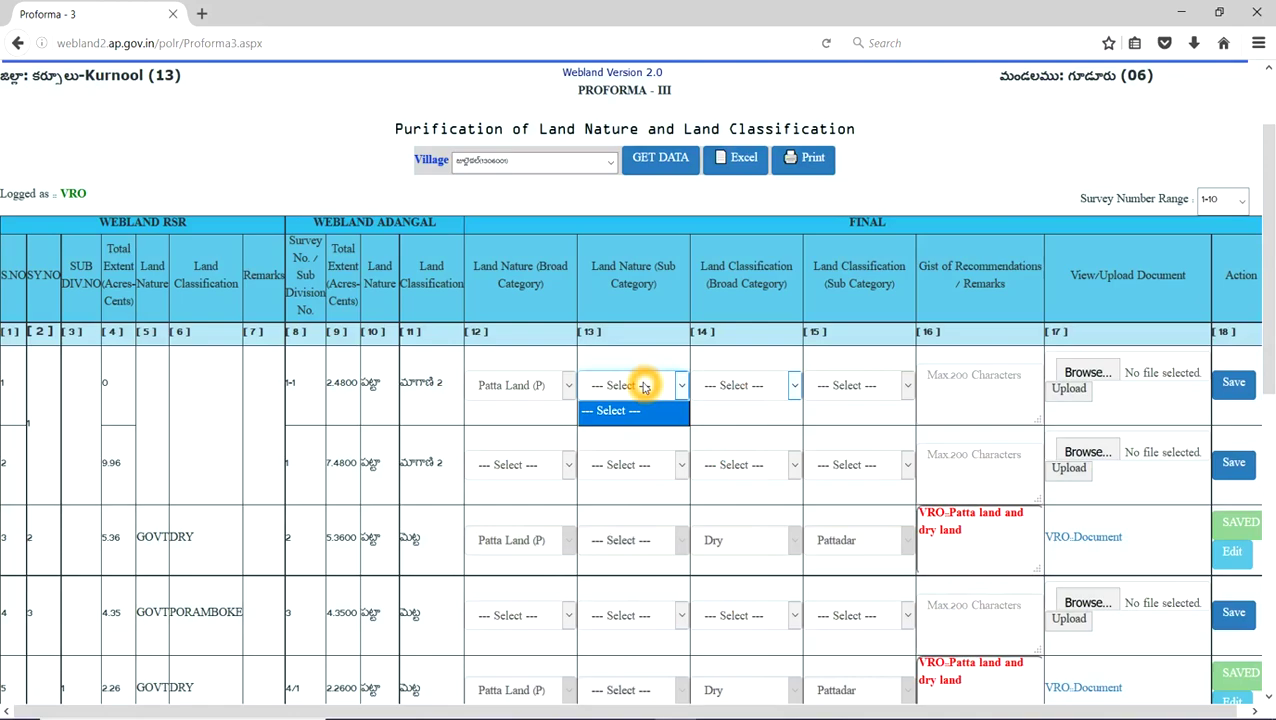
- Set the first row's Land Nature broad category to Govt.Land (G) and open its sub-category choices
left_click(513, 385)
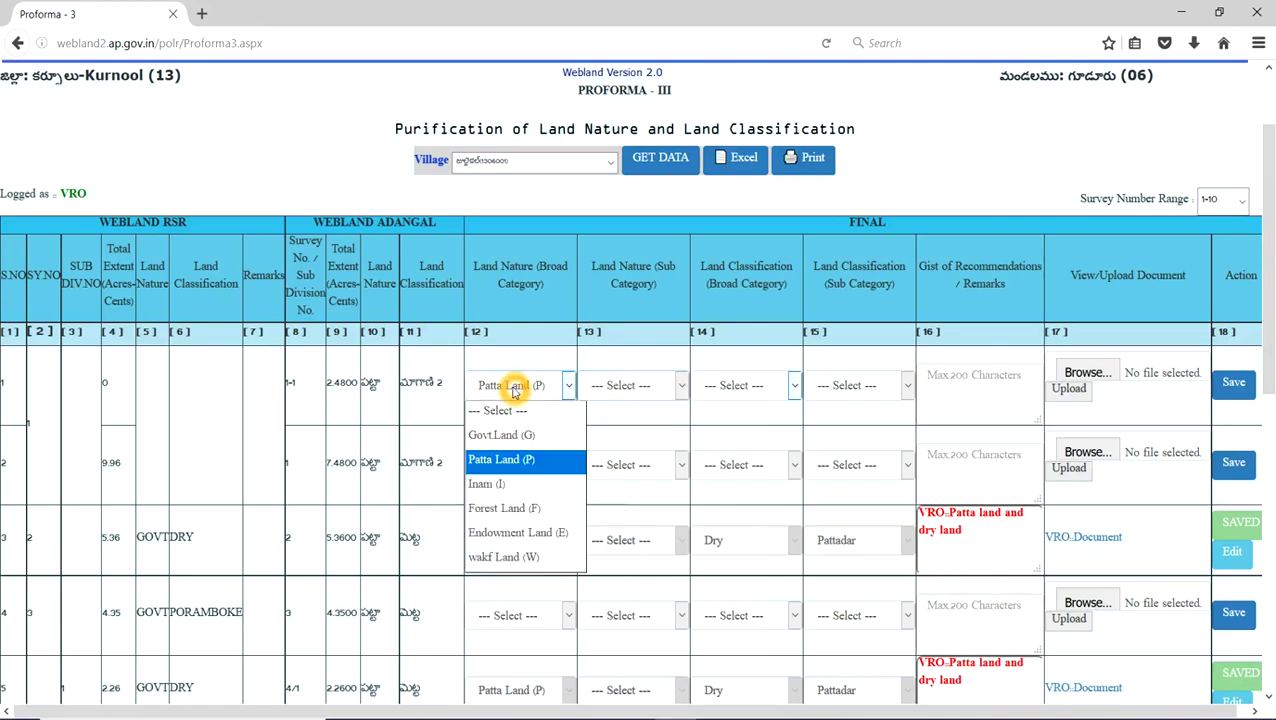
left_click(512, 496)
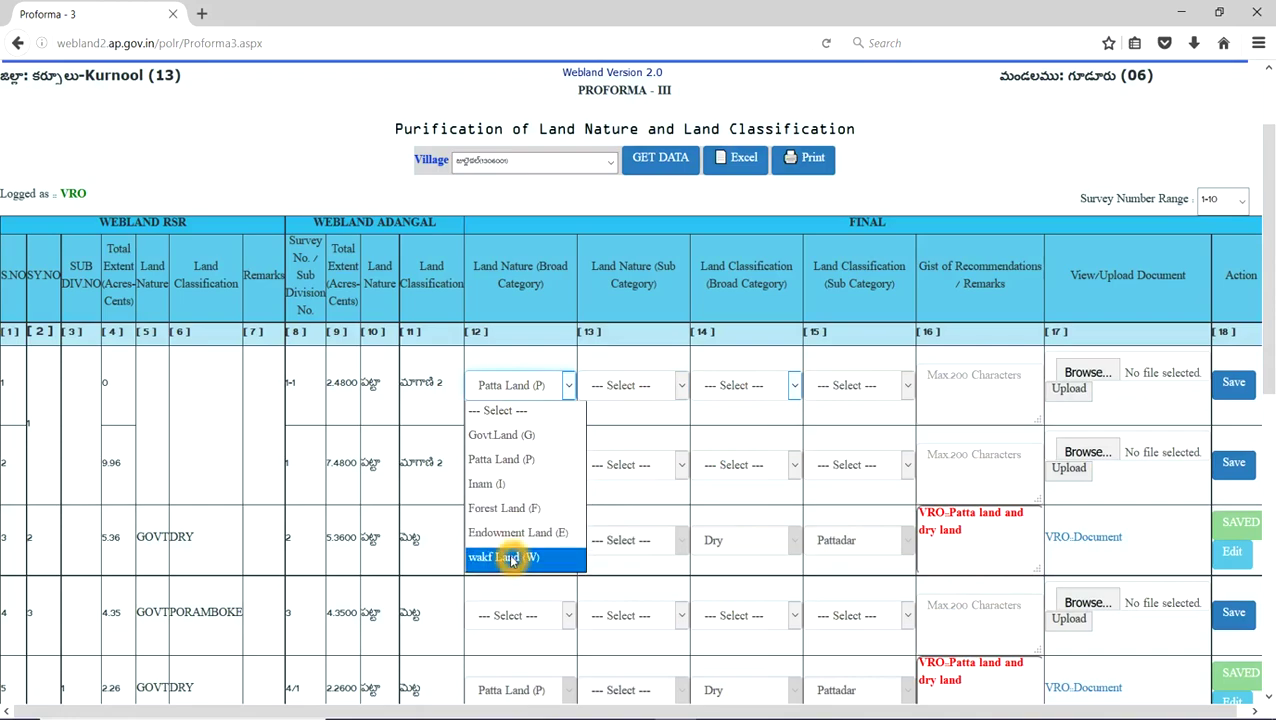
left_click(512, 474)
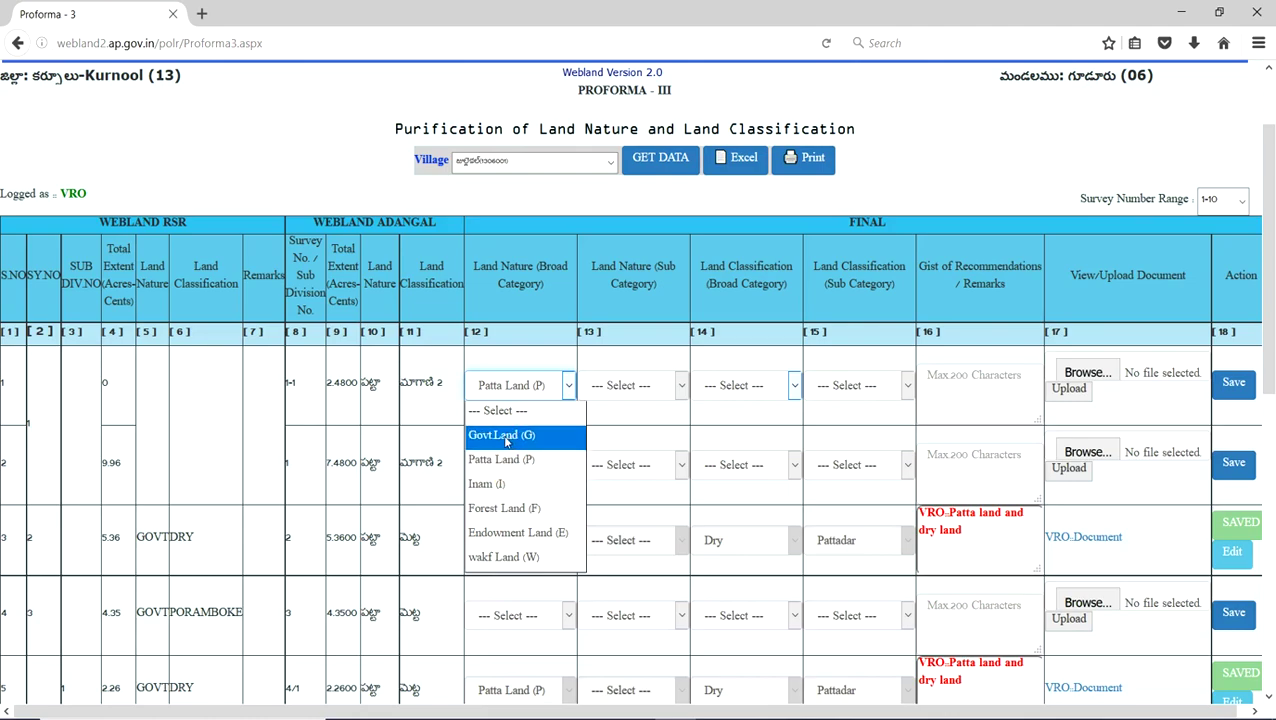
left_click(504, 437)
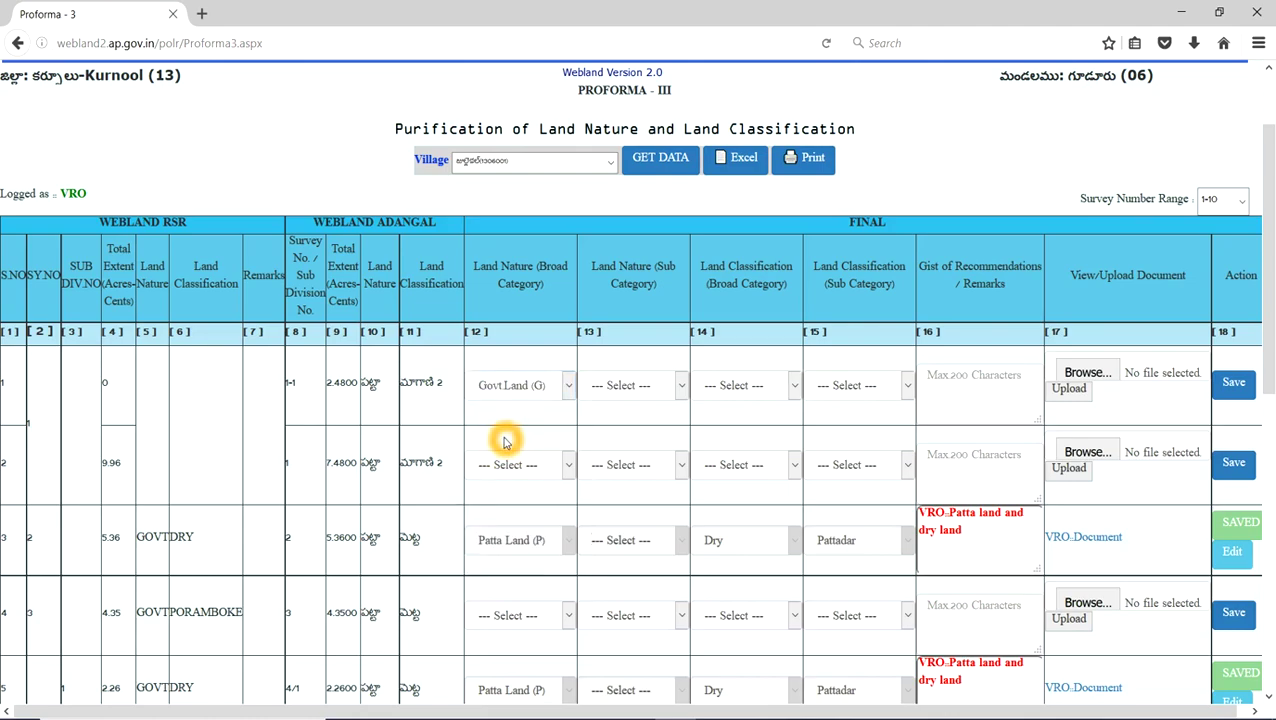
left_click(655, 386)
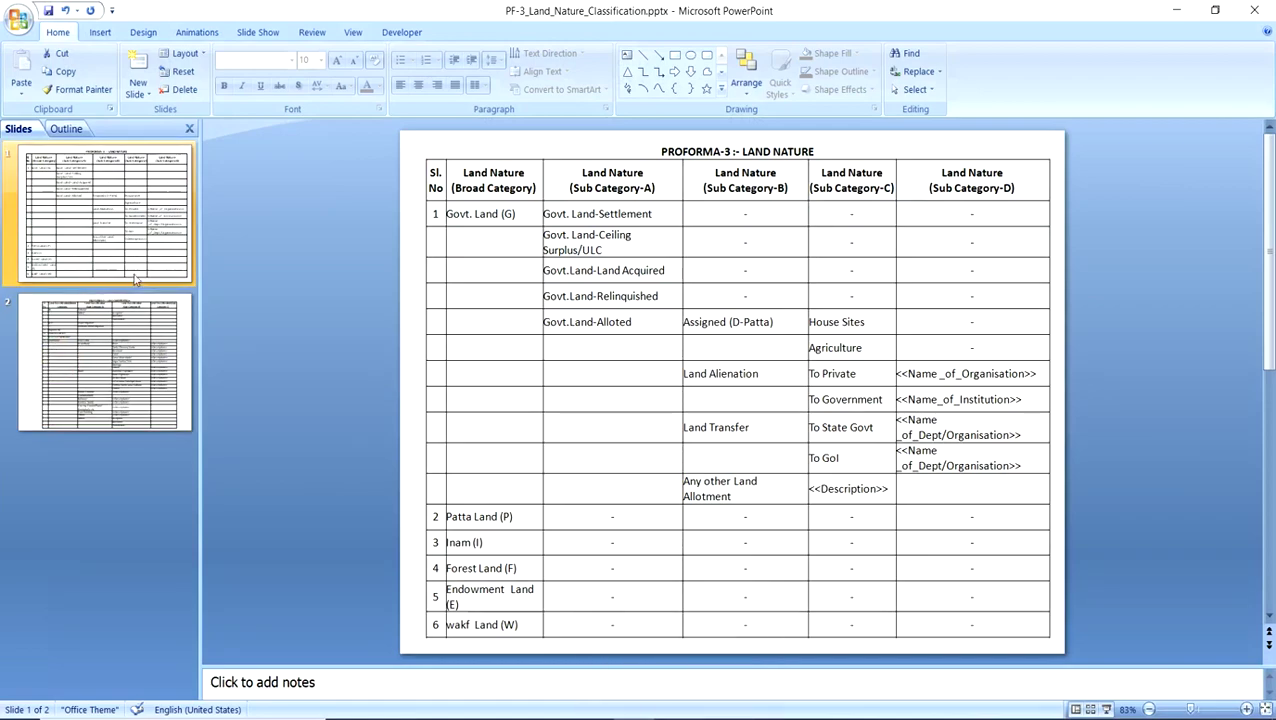
- Present PF-3_Land_Nature_Classification.pptx full screen and examine the Proforma-3 Land Nature and Land Classification category tables
left_click(1106, 709)
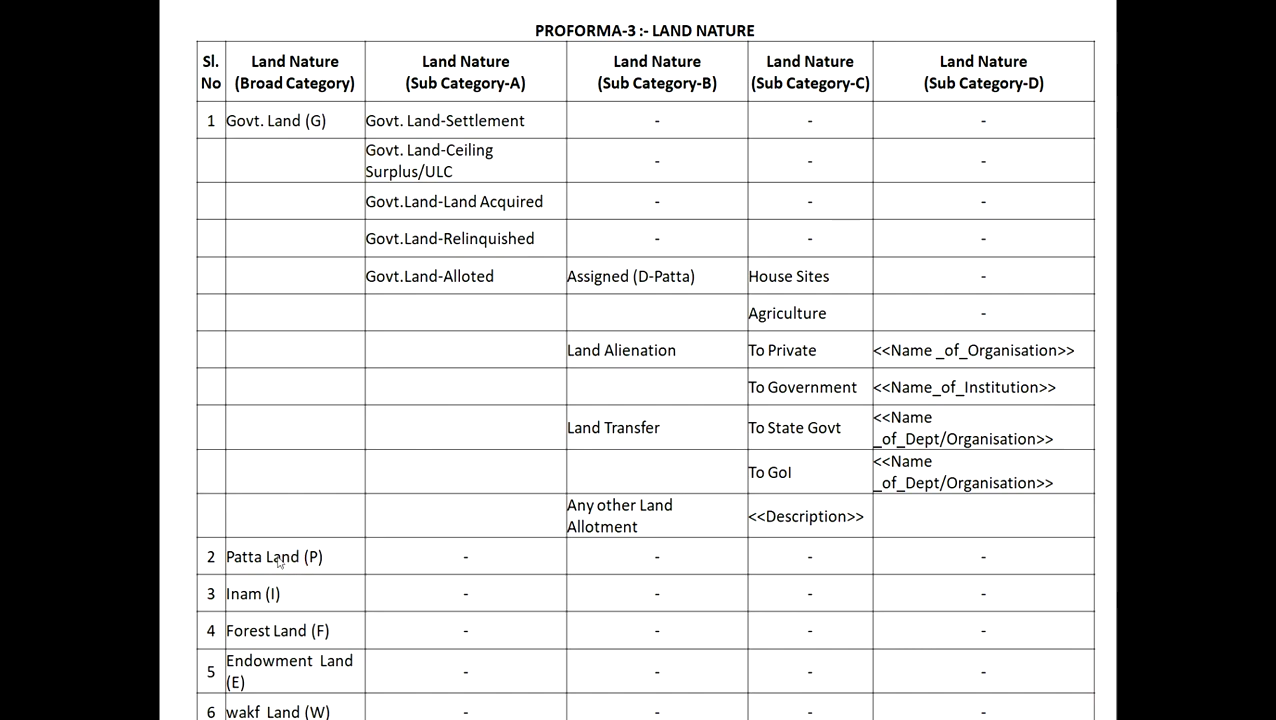
left_click(593, 577)
left_click(1009, 529)
left_click(349, 606)
left_click(313, 596)
left_click(320, 632)
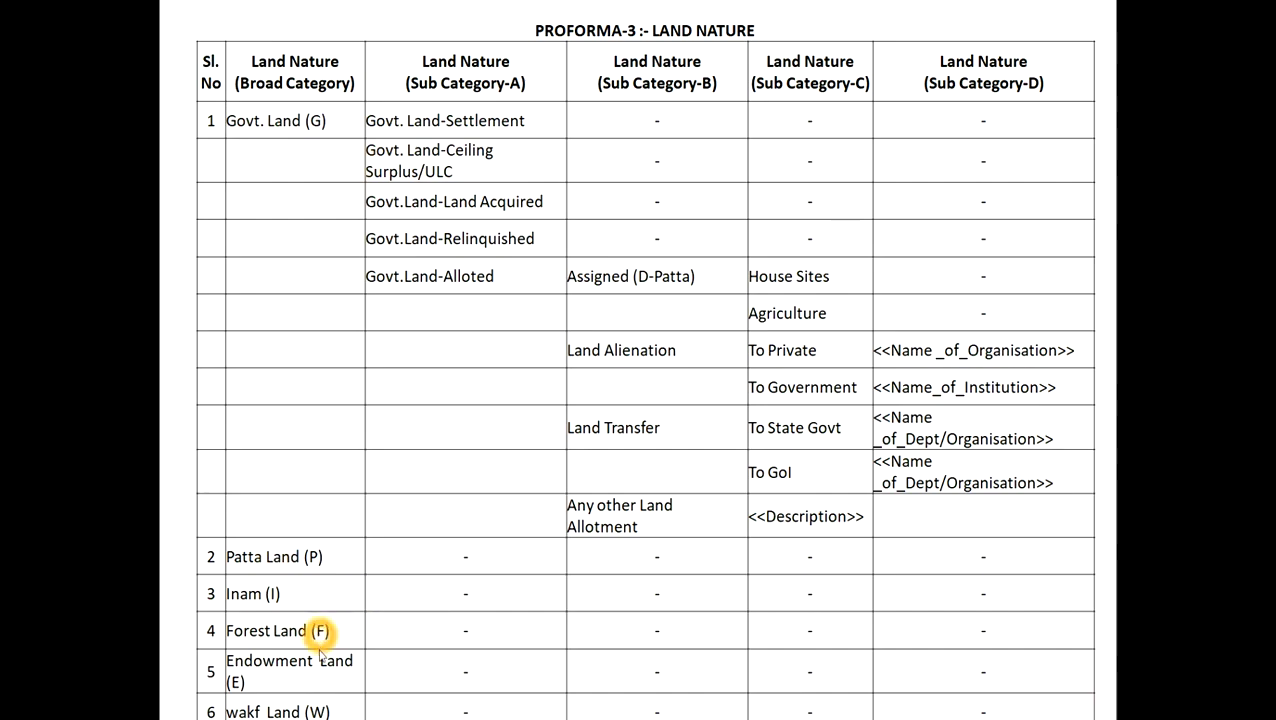
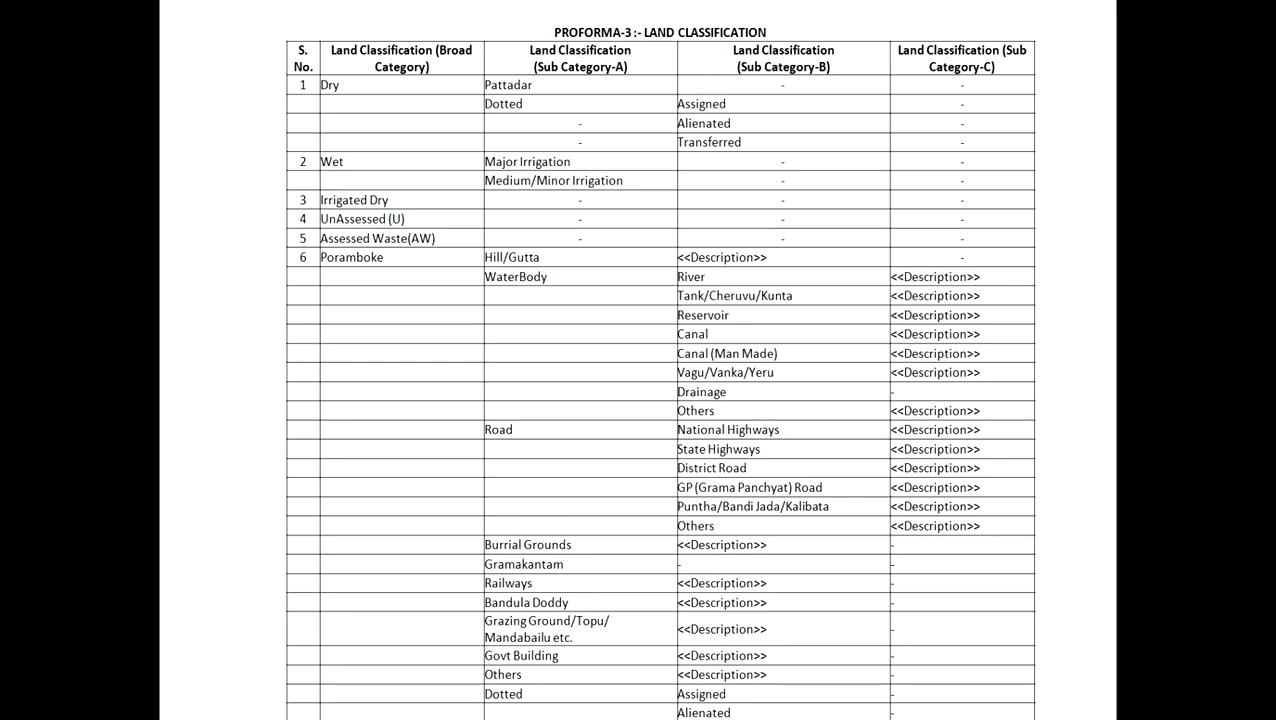
left_click(789, 434)
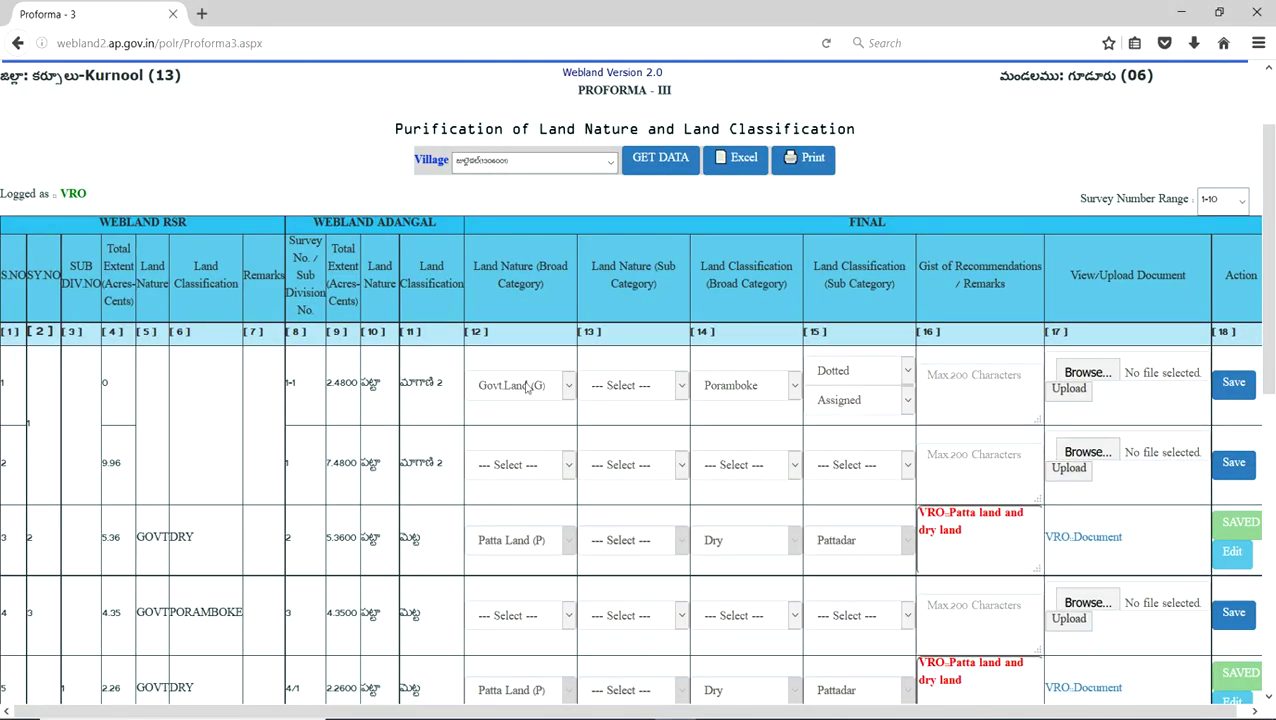
- Reselect Govt.Land (G) as the first row's broad Land Nature and try the sub-category Govt.Land-Ceiling Surplus/ULC
left_click(527, 397)
left_click(525, 440)
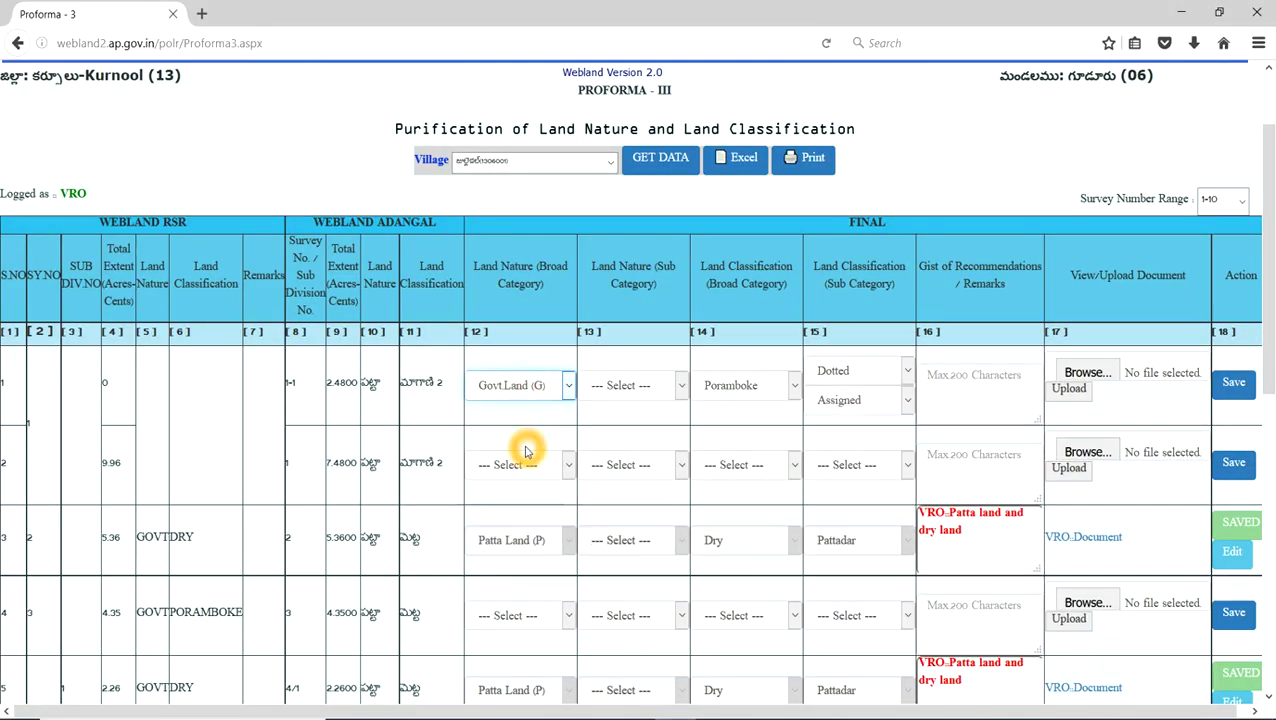
left_click(622, 392)
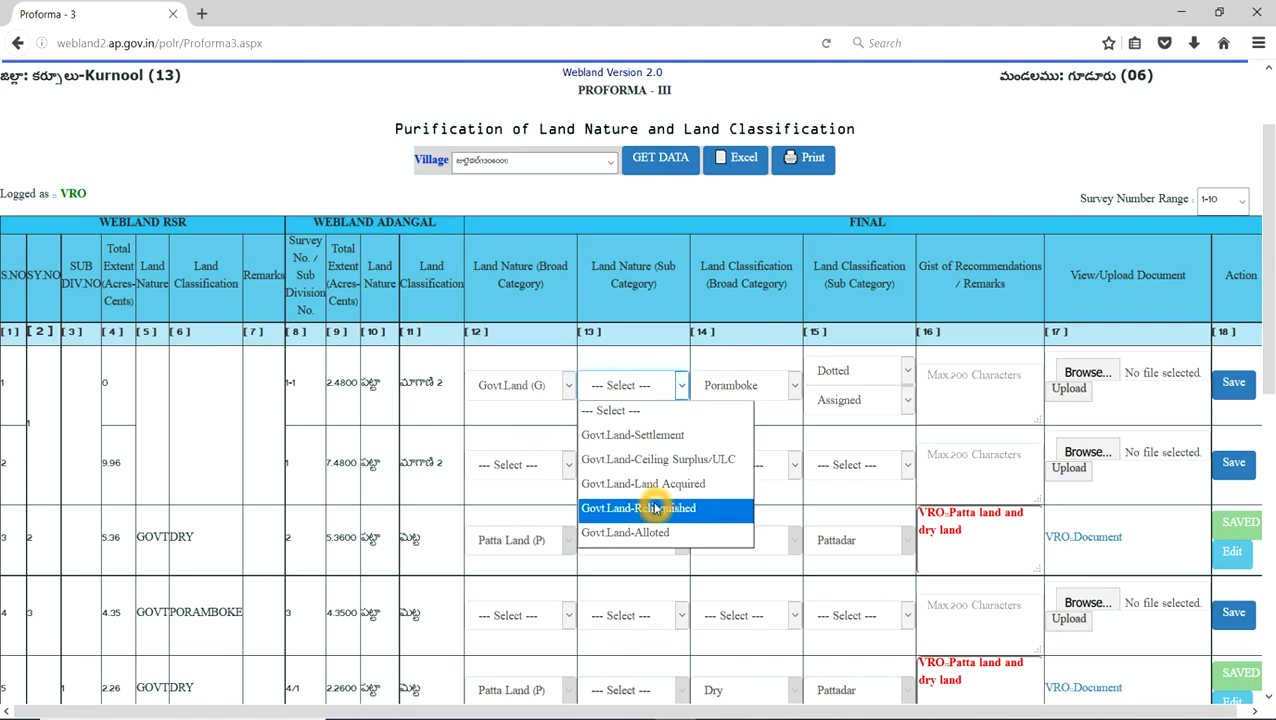
left_click(648, 444)
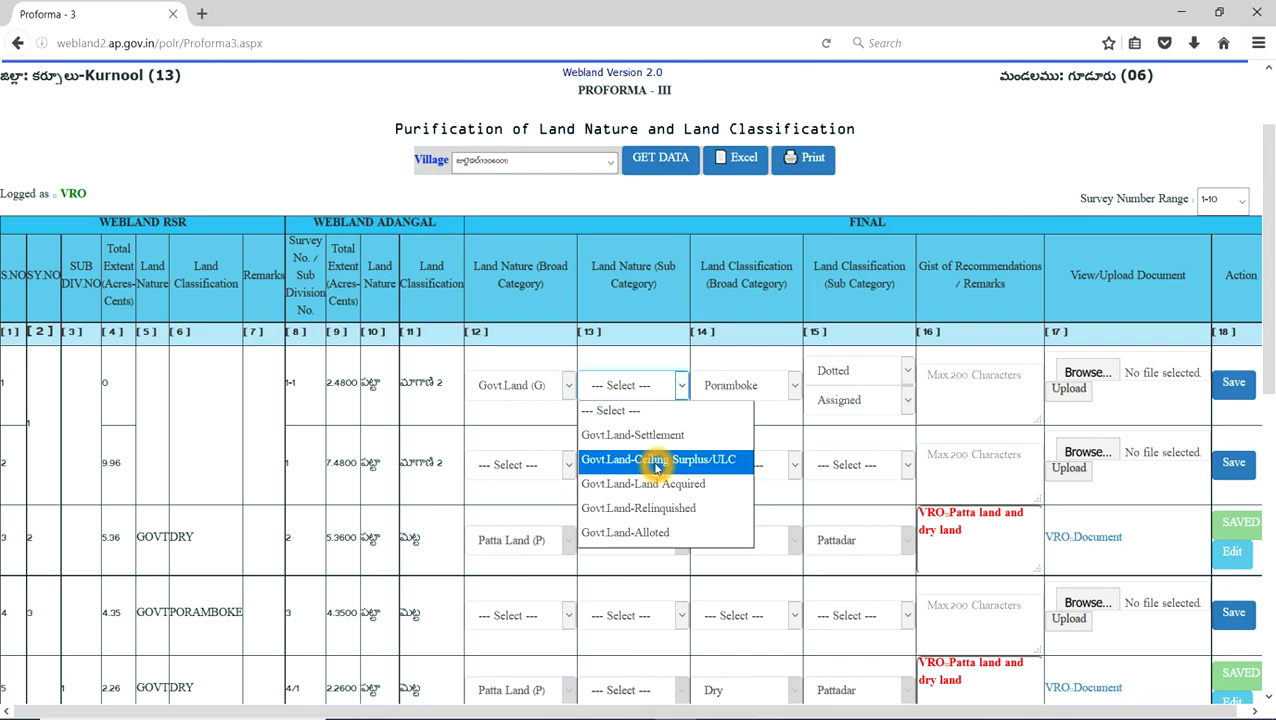
left_click(657, 466)
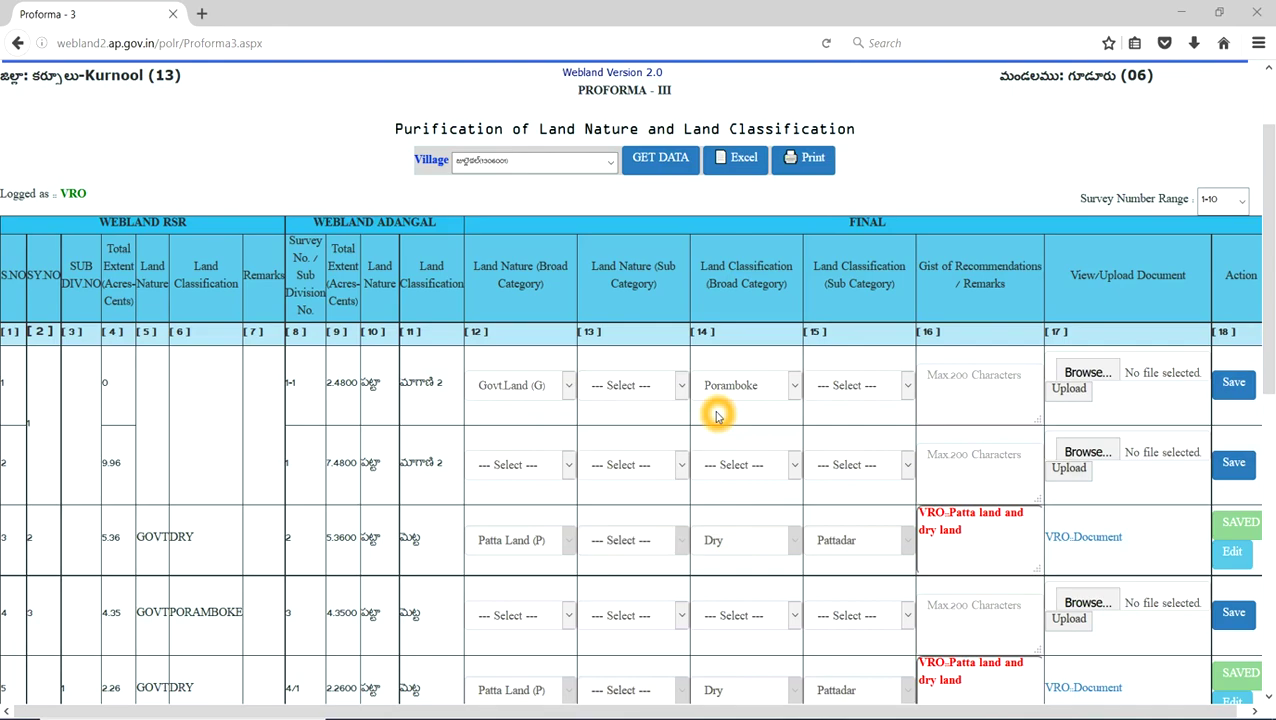
- Set the first row's Land Nature sub-categories to Govt.Land-Alloted, Assigned (D-Patta) and Agriculture
left_click(621, 389)
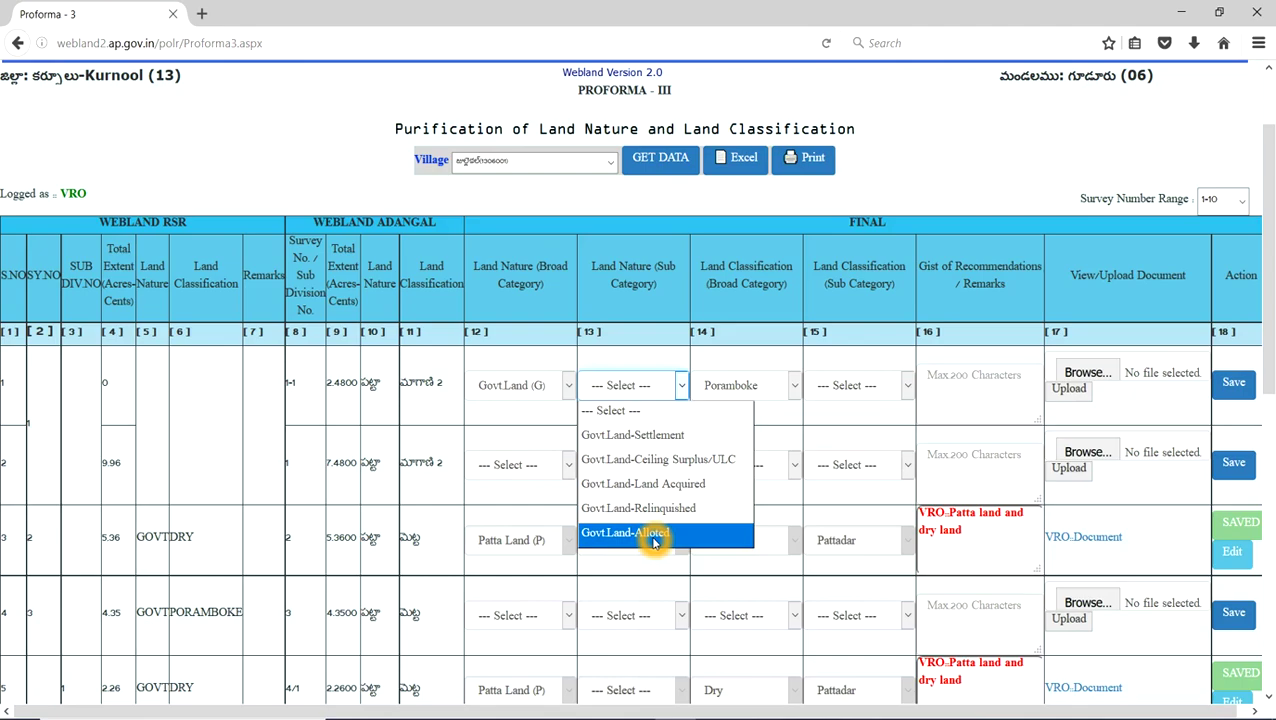
left_click(654, 537)
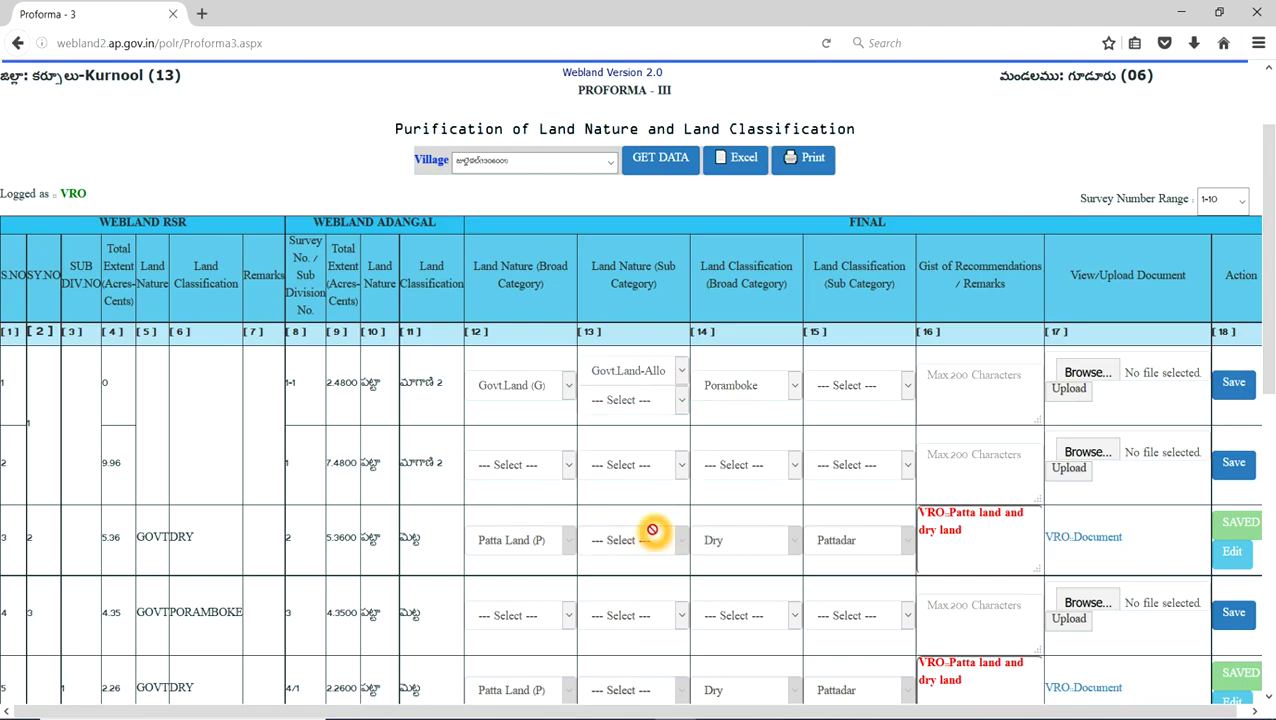
left_click(648, 400)
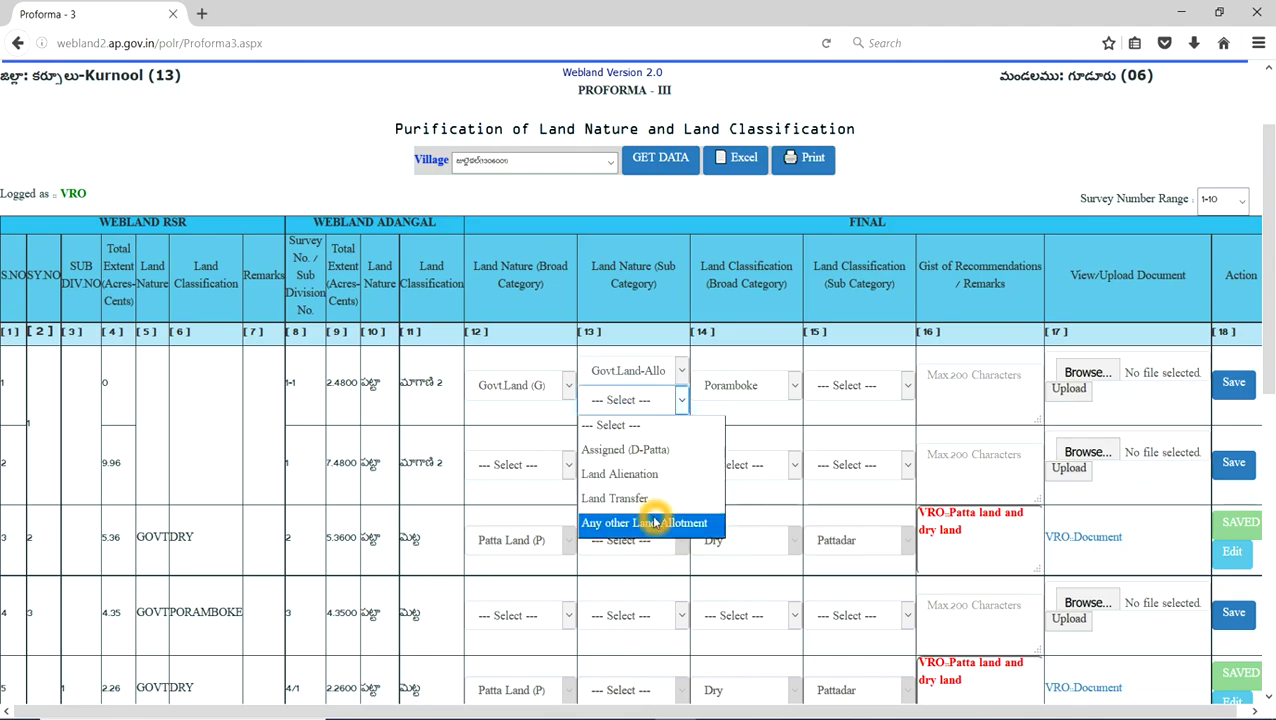
left_click(643, 457)
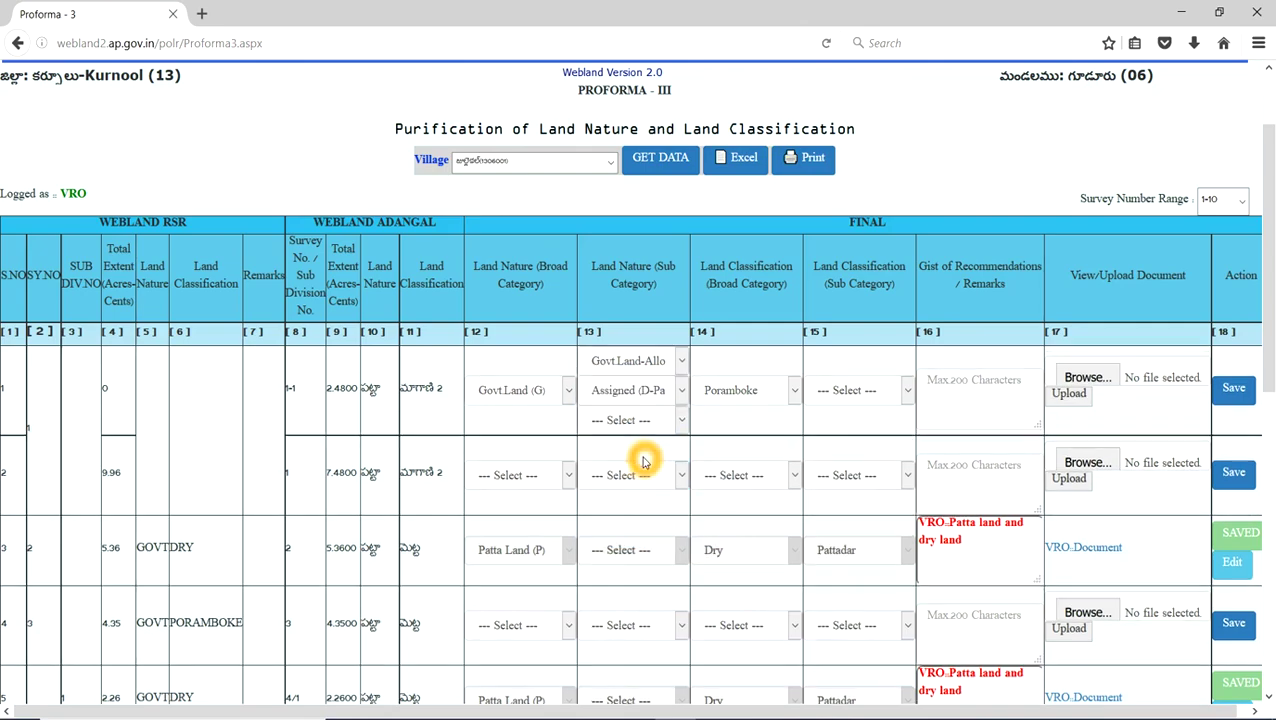
left_click(657, 430)
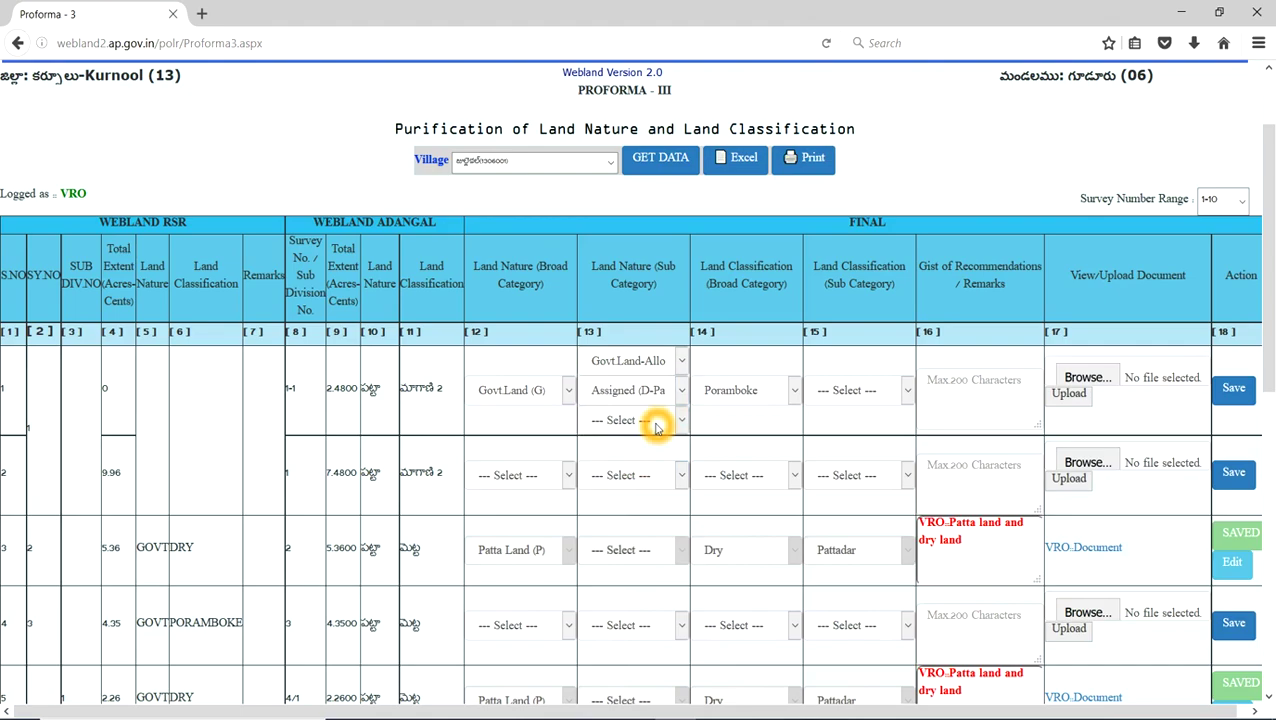
left_click(657, 427)
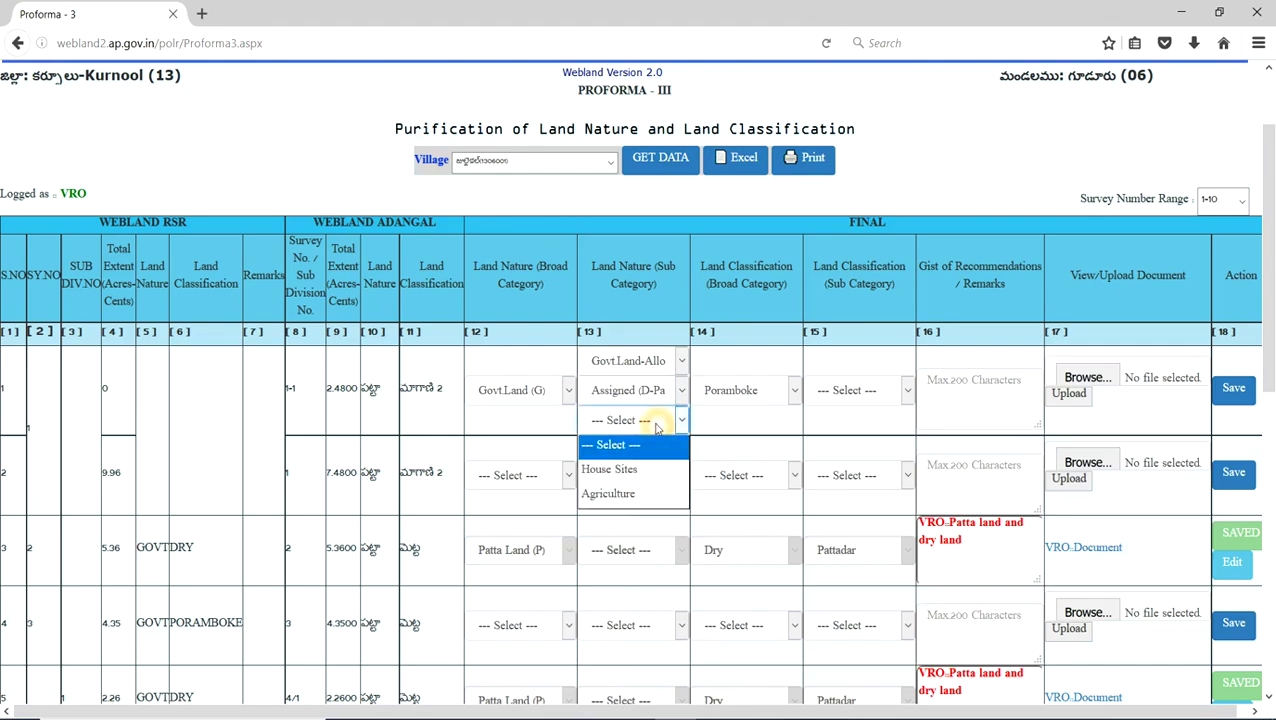
left_click(633, 496)
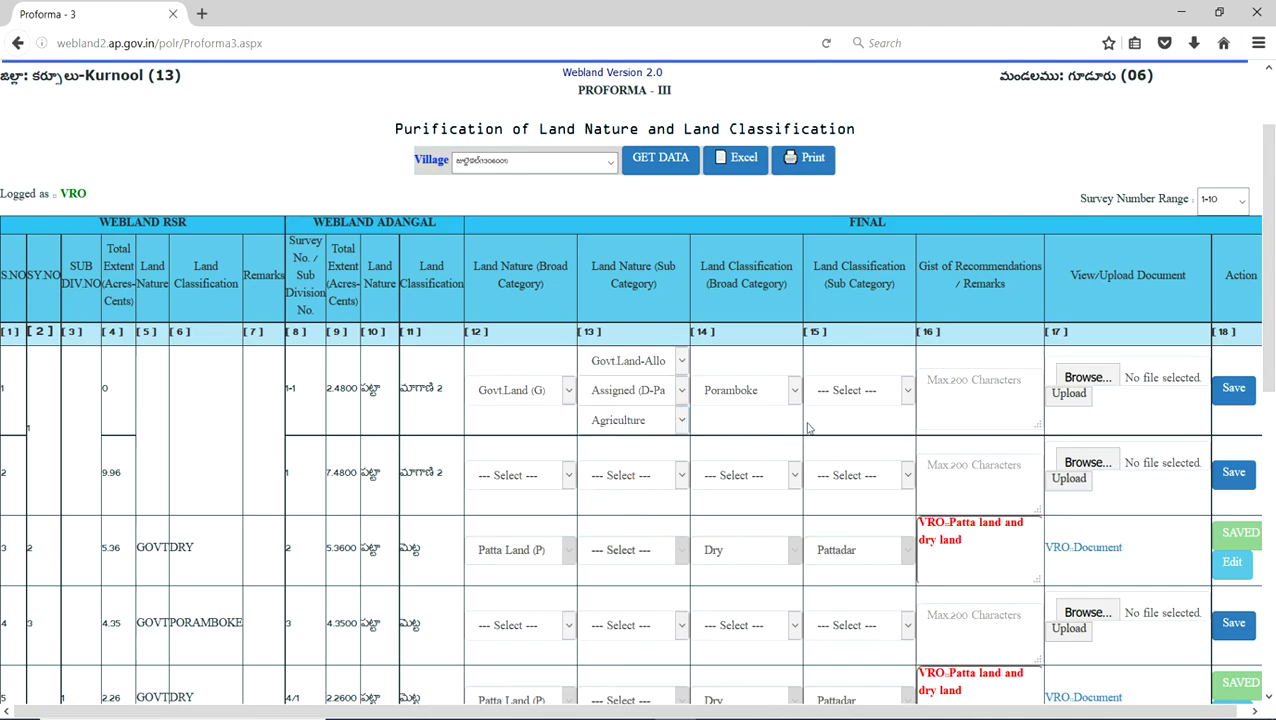
- Try Dry as the first row's broad Land Classification with Pattadar as its sub-category
left_click(760, 395)
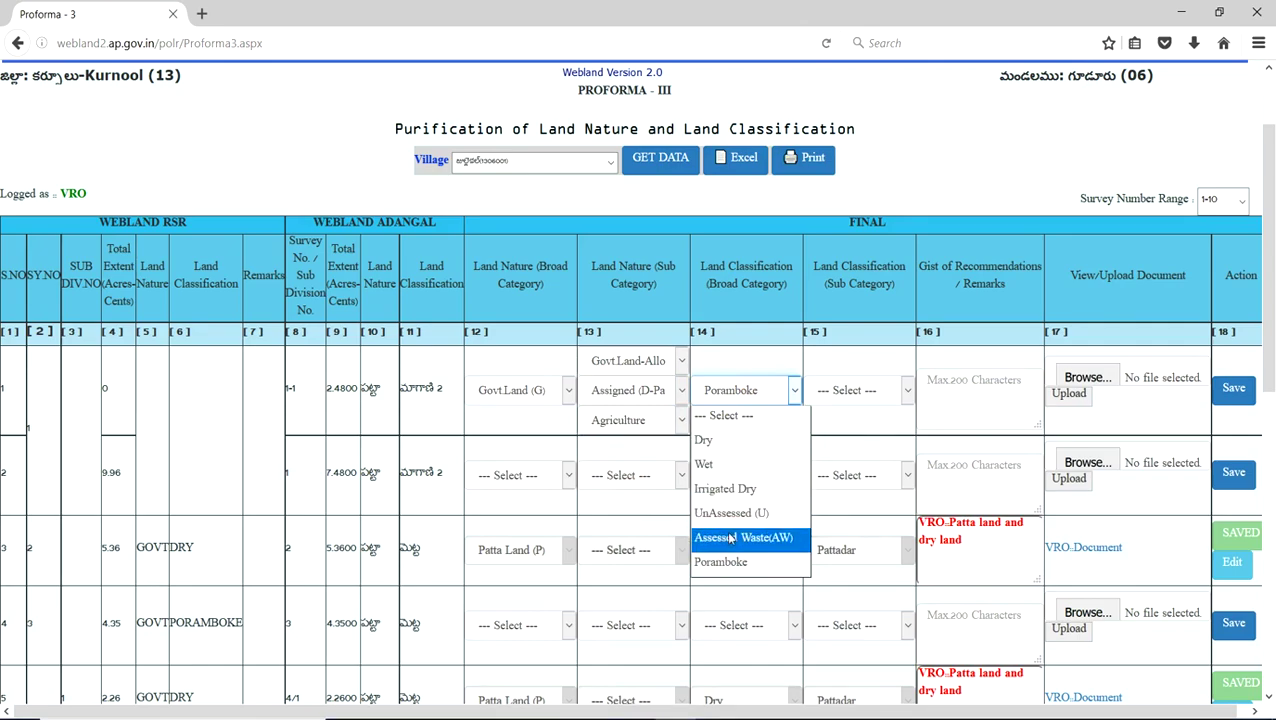
left_click(736, 450)
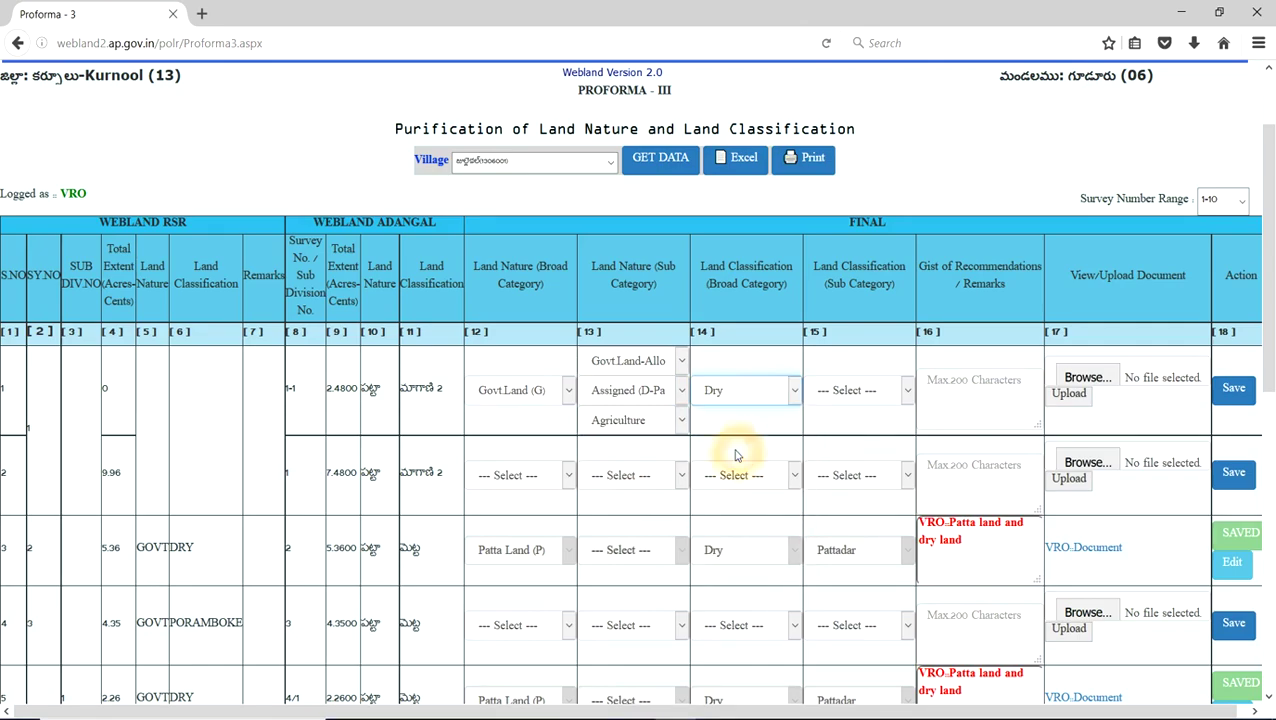
left_click(852, 392)
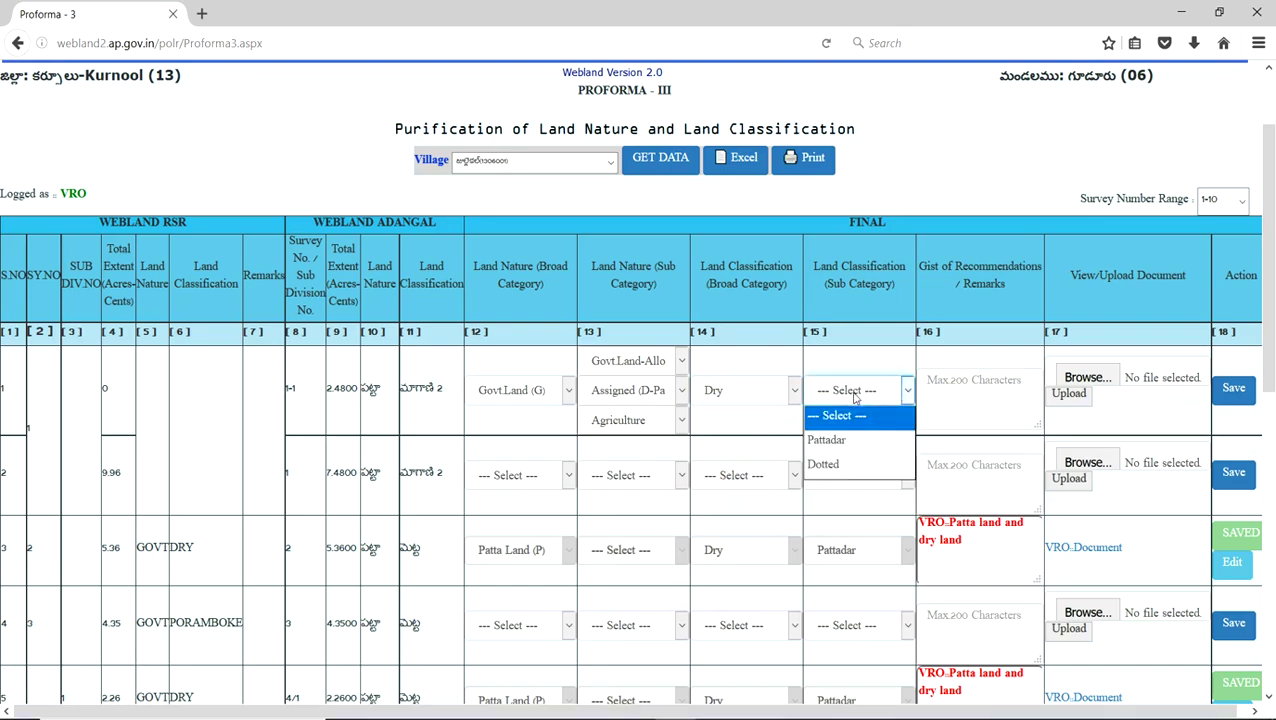
left_click(842, 441)
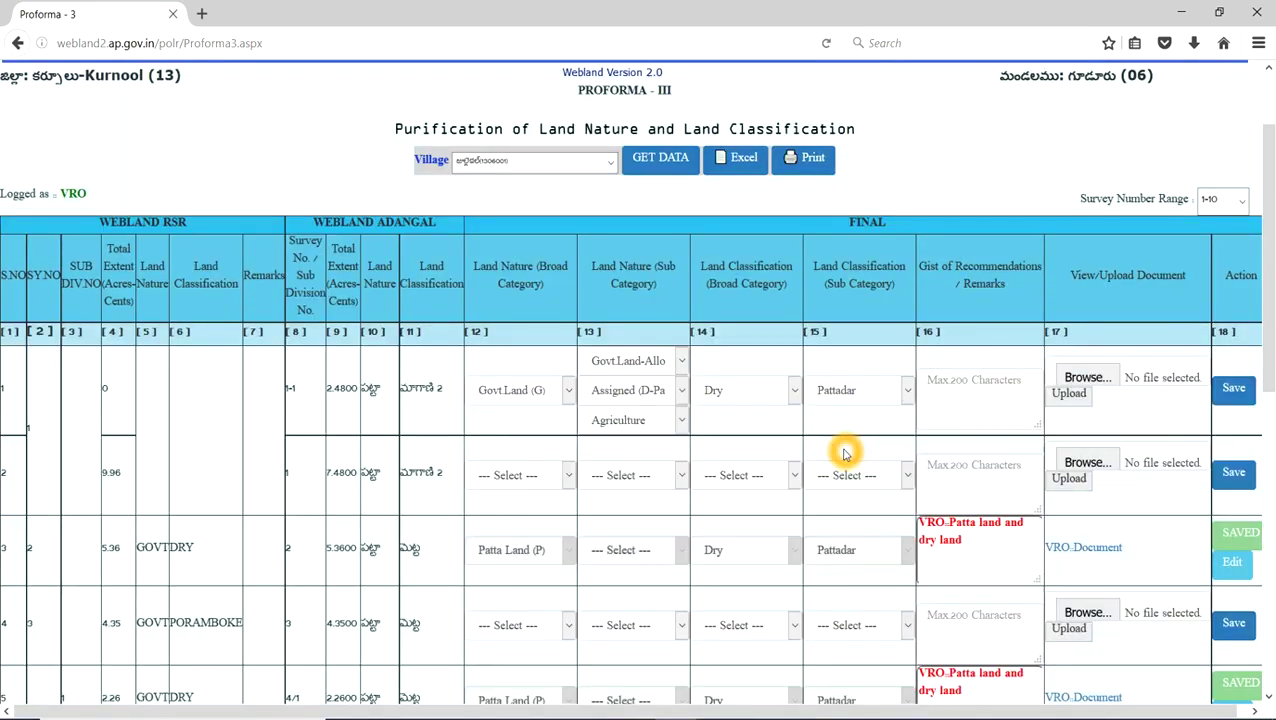
- Set the first row's broad Land Classification to Poramboke, with the sub-categories WaterBody and River
left_click(765, 392)
left_click(718, 562)
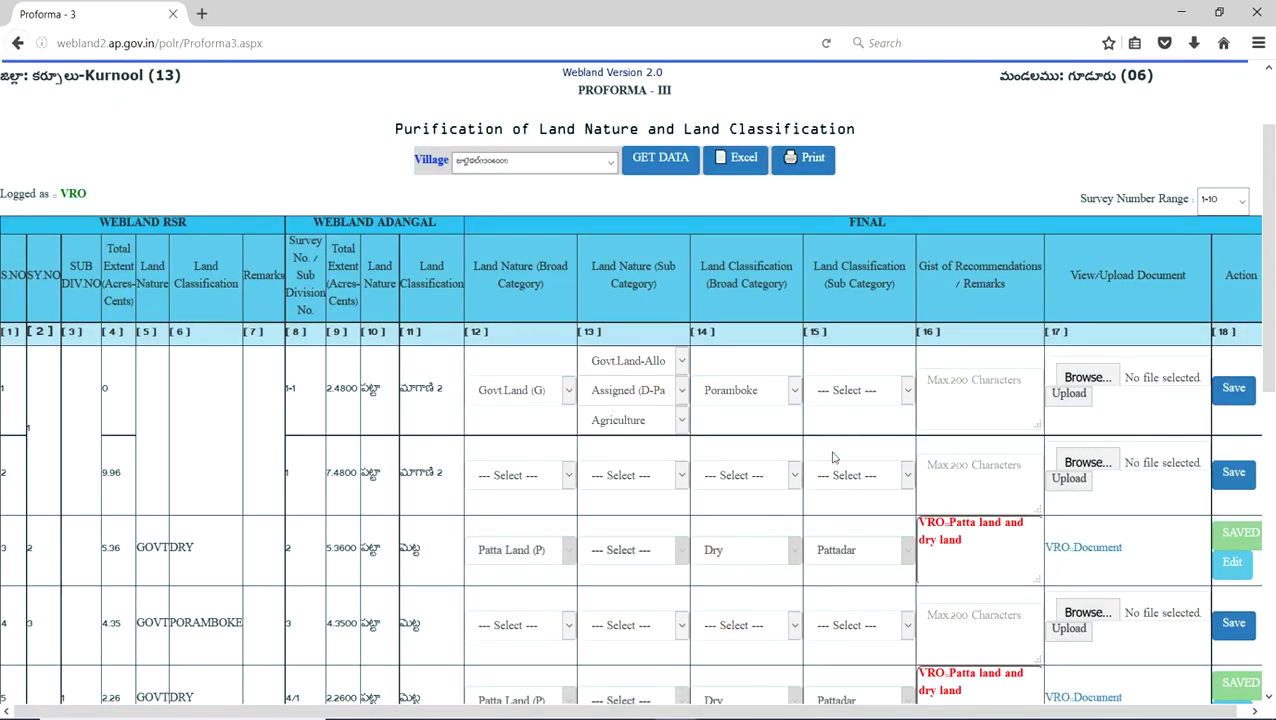
left_click(844, 392)
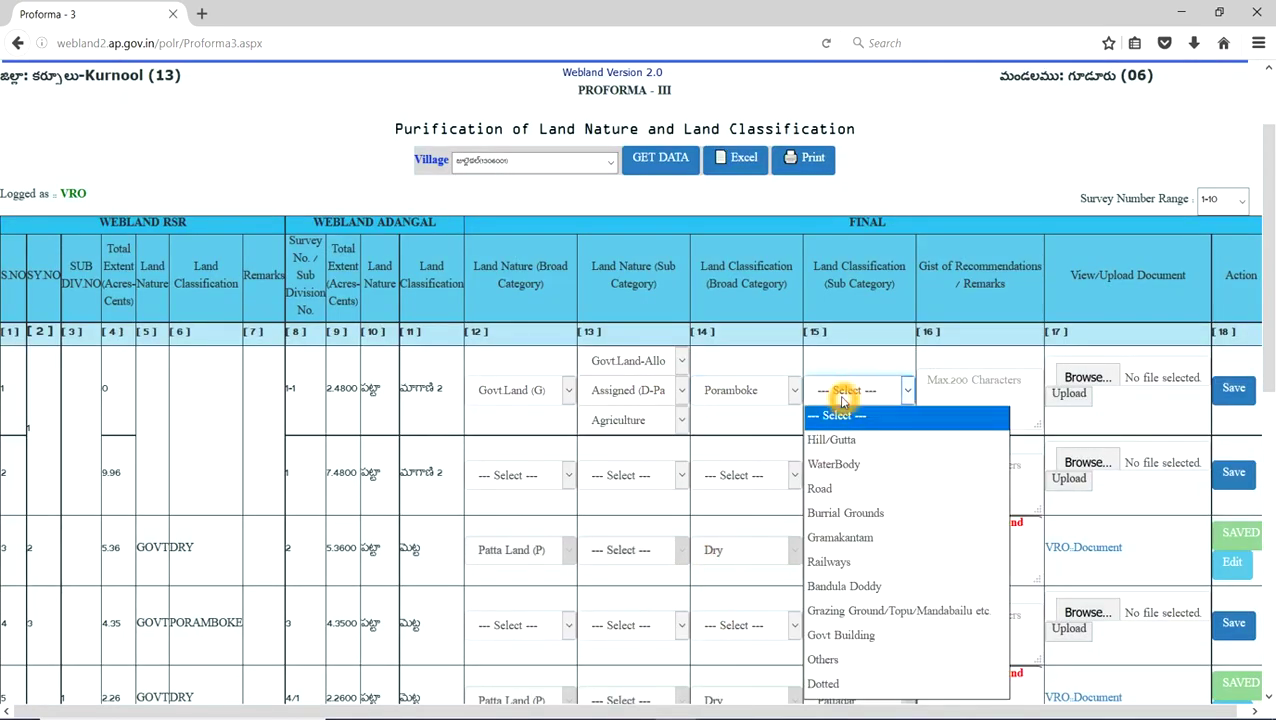
left_click(853, 465)
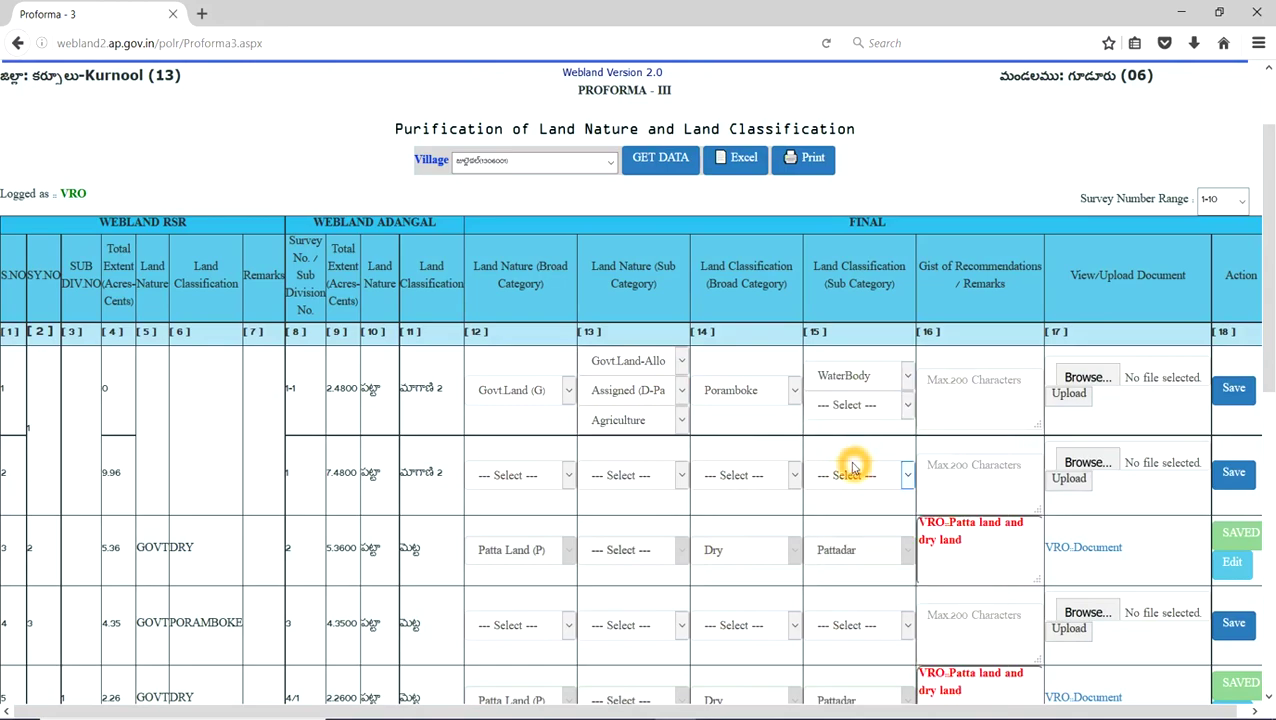
left_click(887, 406)
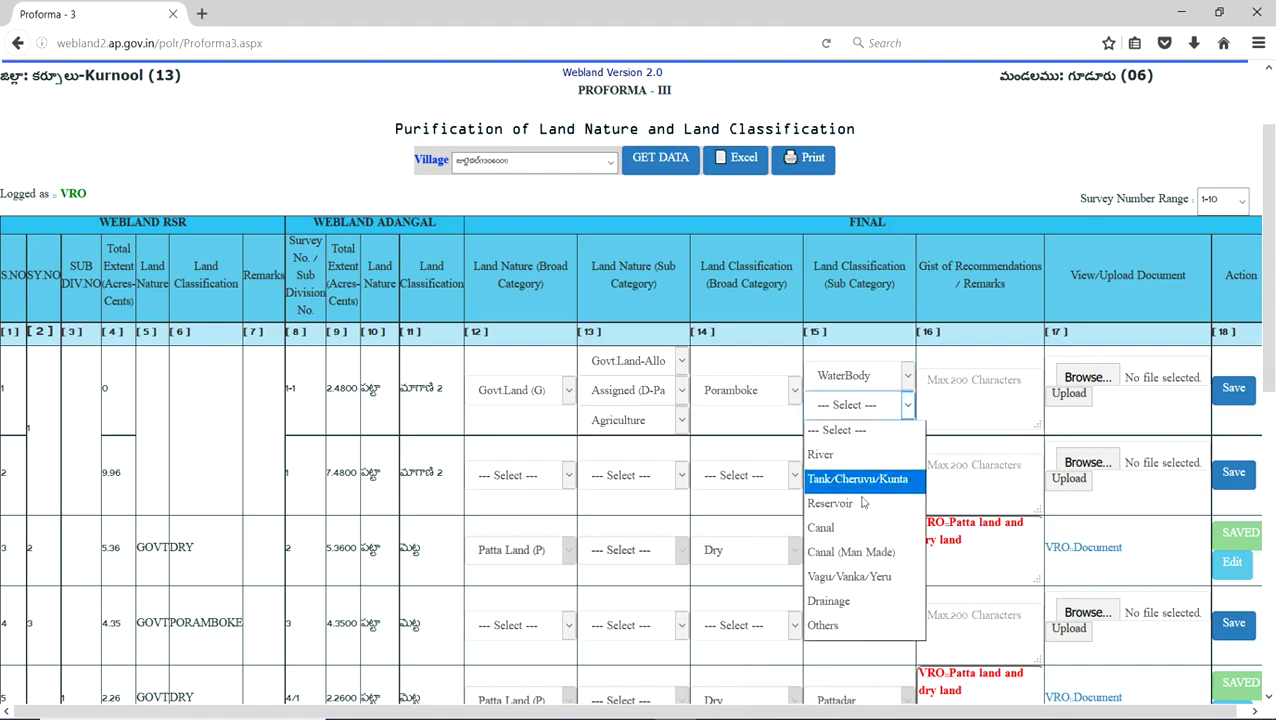
left_click(857, 466)
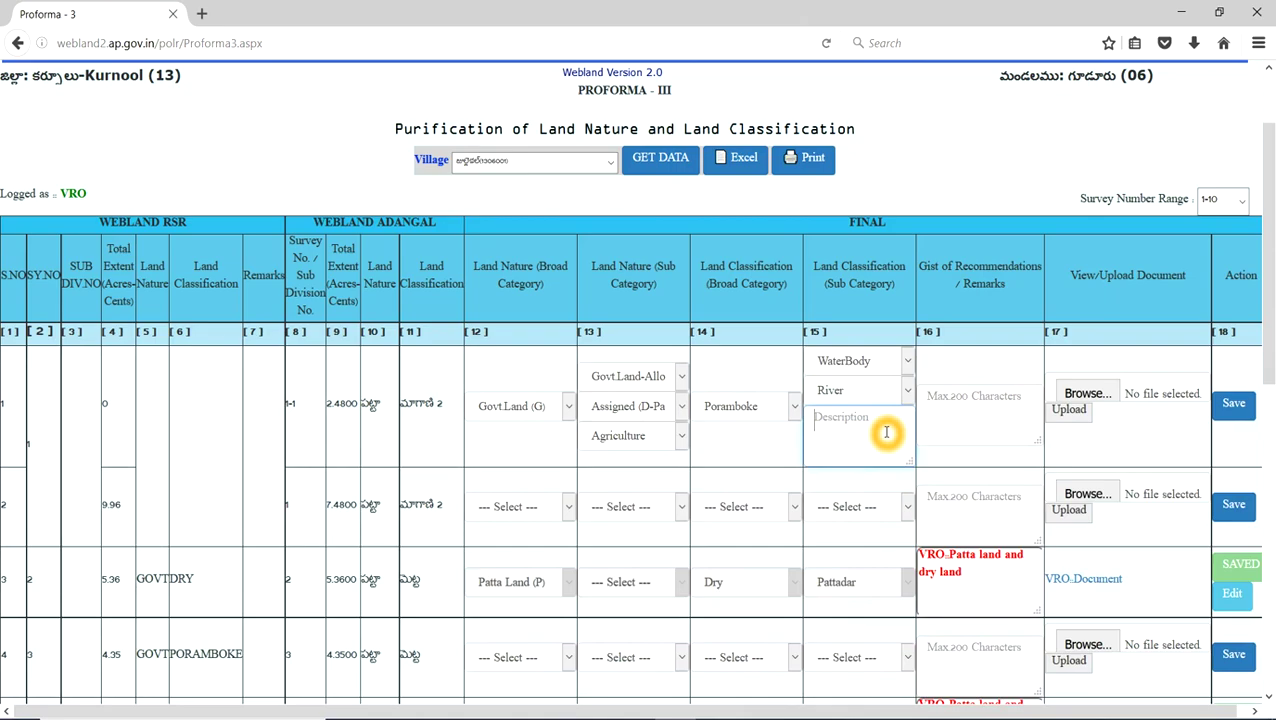
- Examine the first row's remarks entry, document upload and saving options
left_click(979, 422)
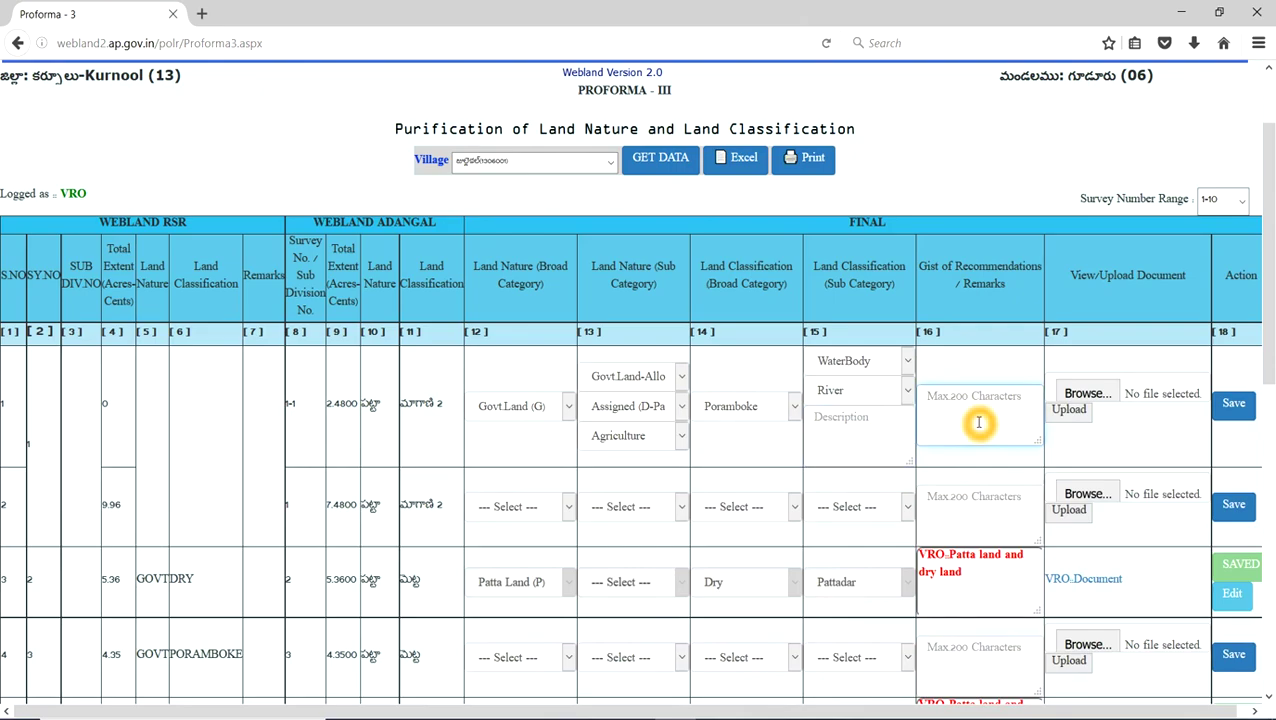
left_click(1108, 393)
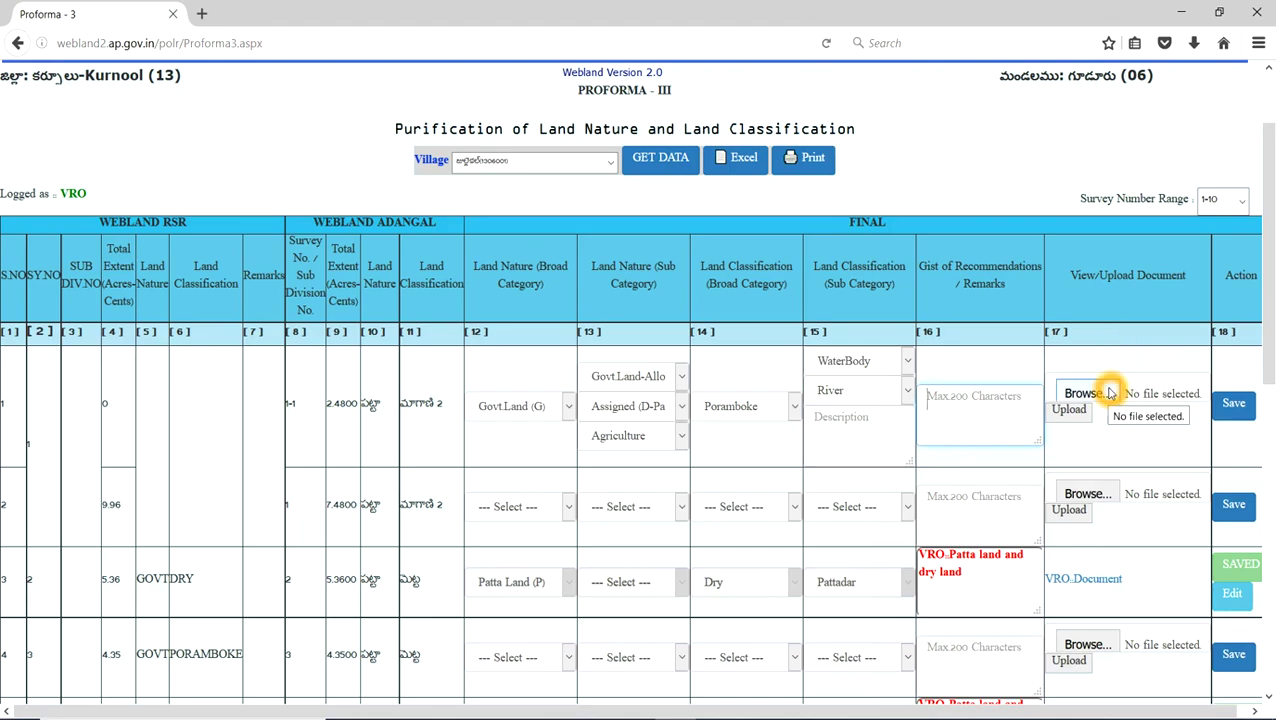
left_click(1091, 416)
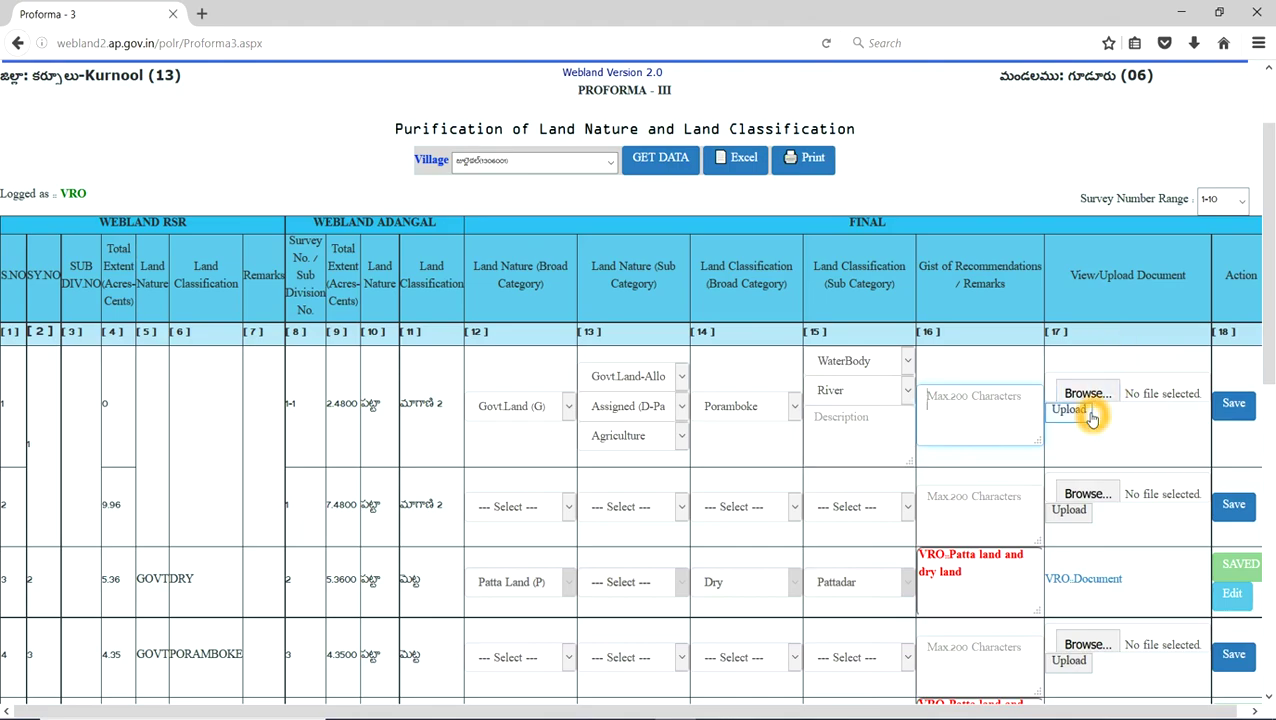
left_click(1236, 404)
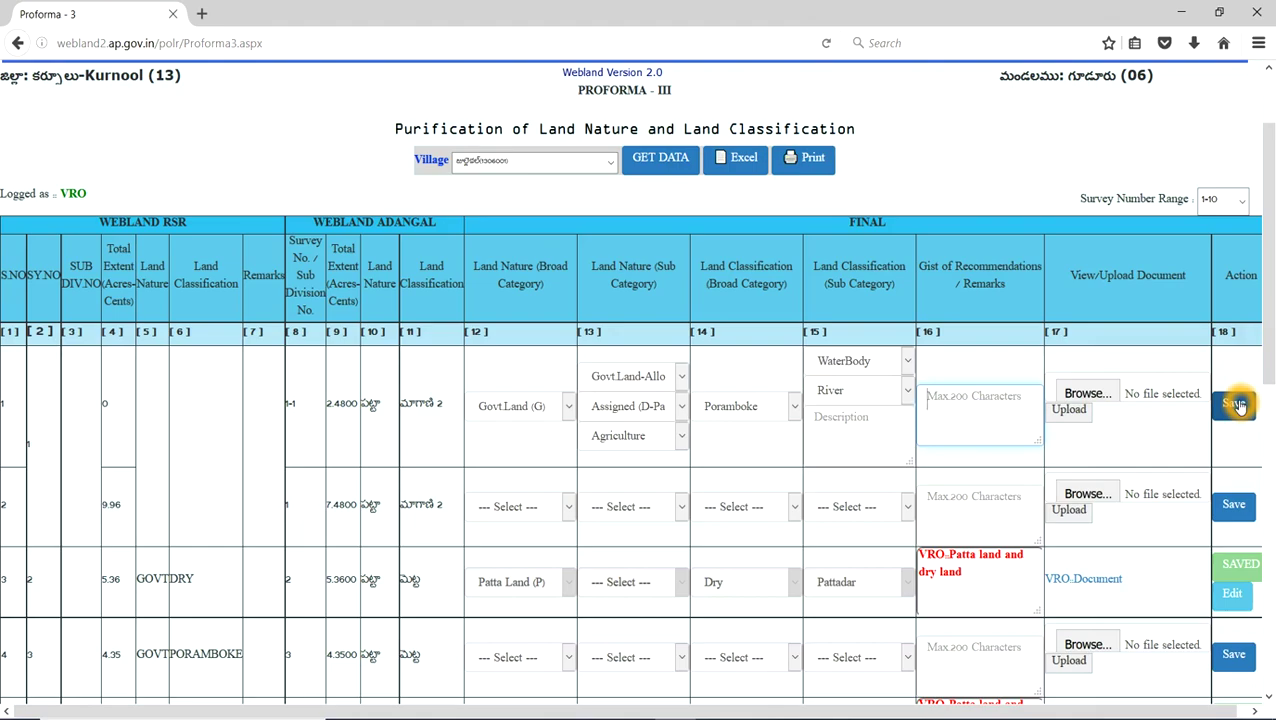
left_click(1236, 404)
- Open the saved record of survey number 2 for editing, check its editable fields and cancel the edit
left_click_drag(1272, 373, 1271, 433)
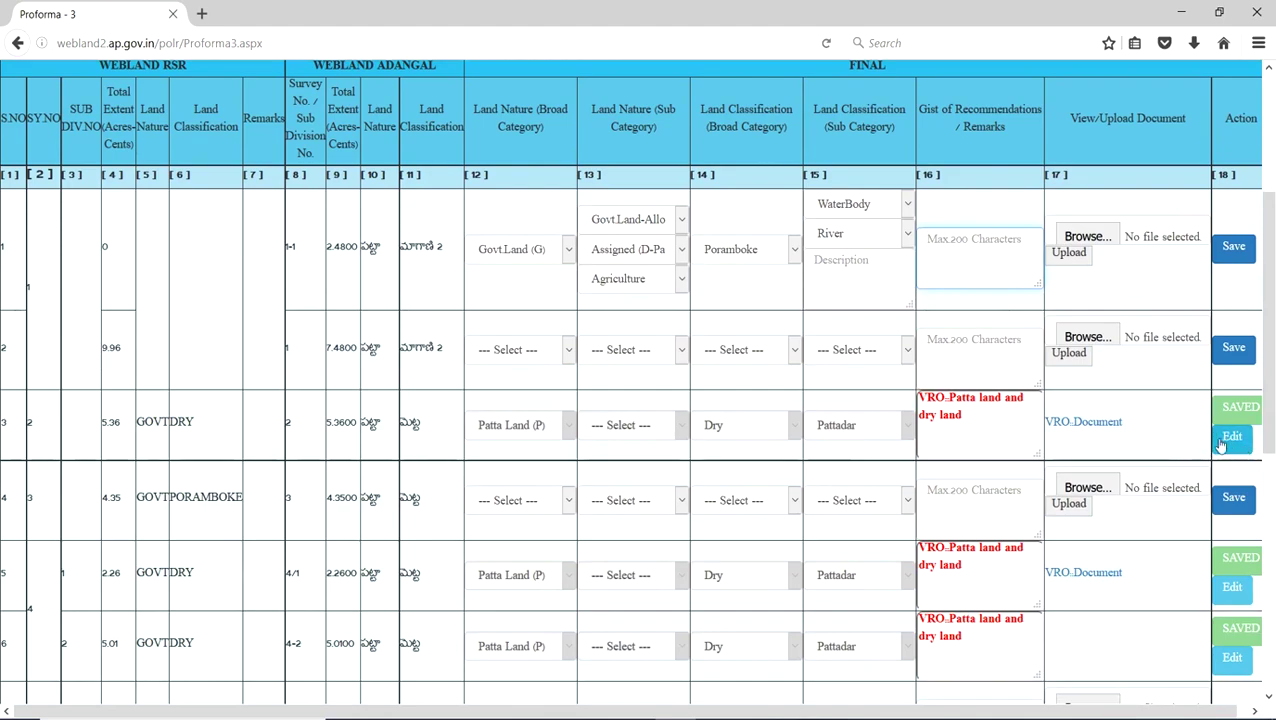
left_click(1236, 448)
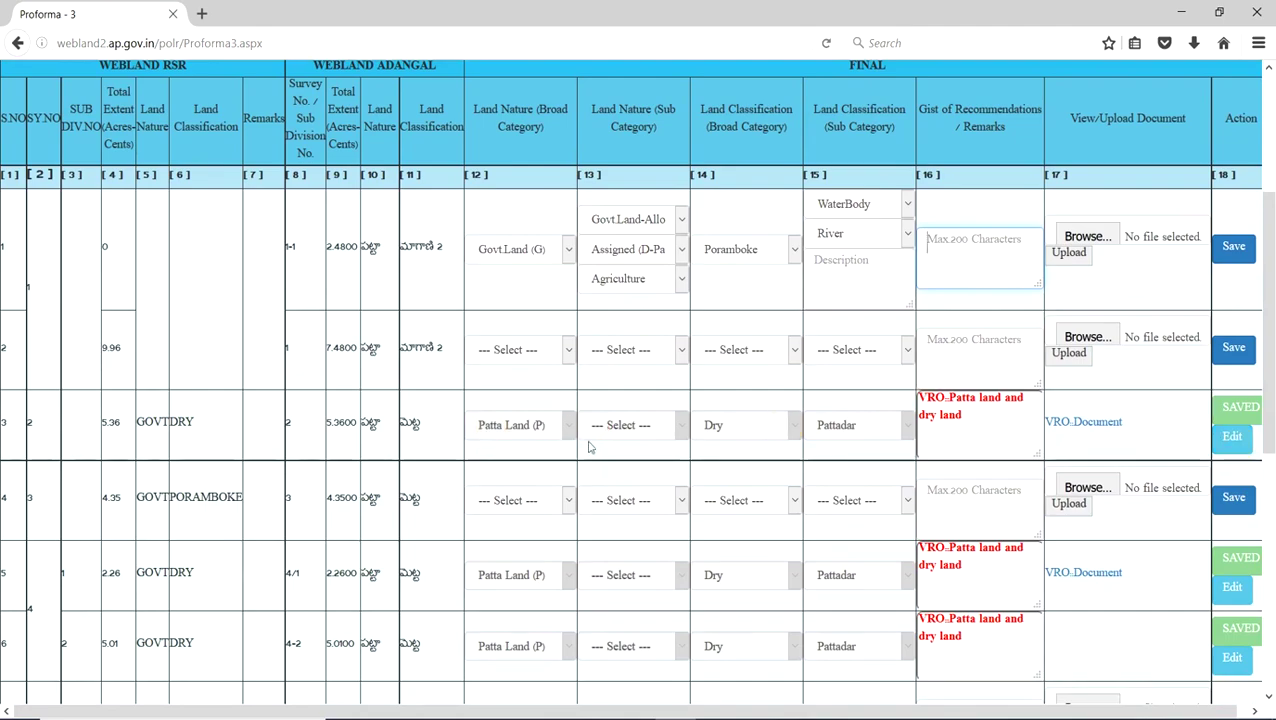
left_click(1232, 437)
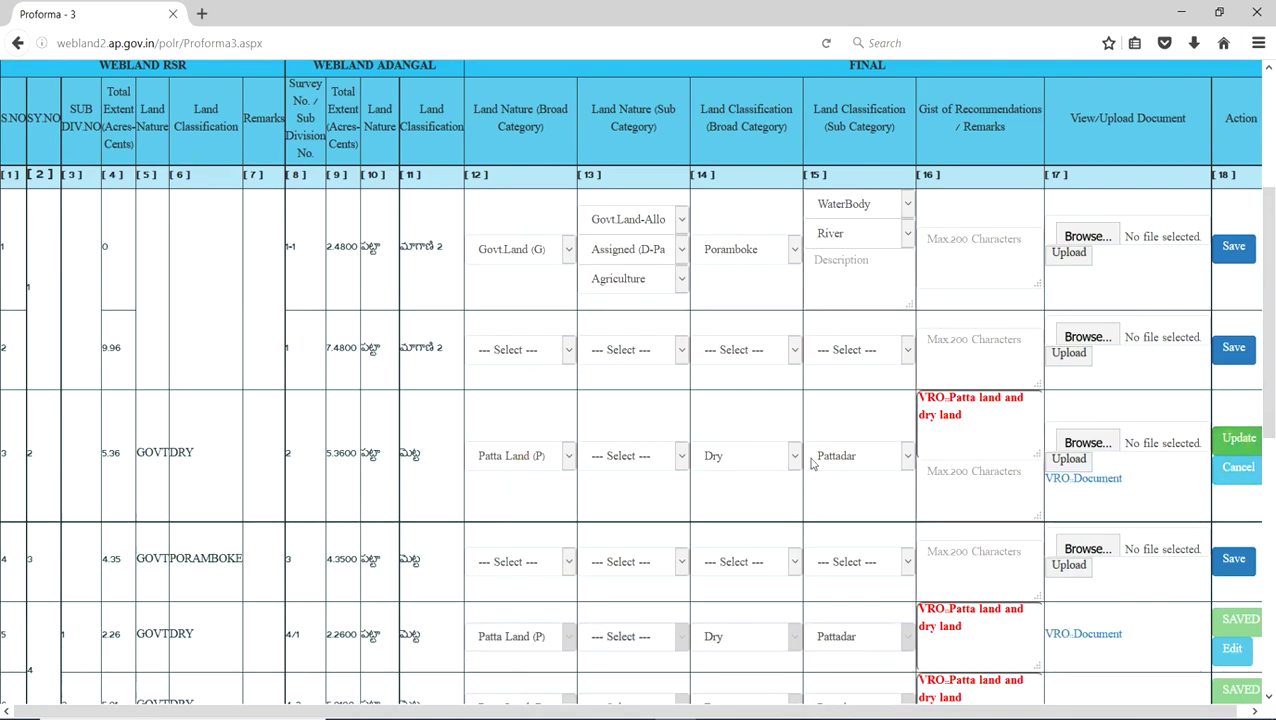
left_click(851, 496)
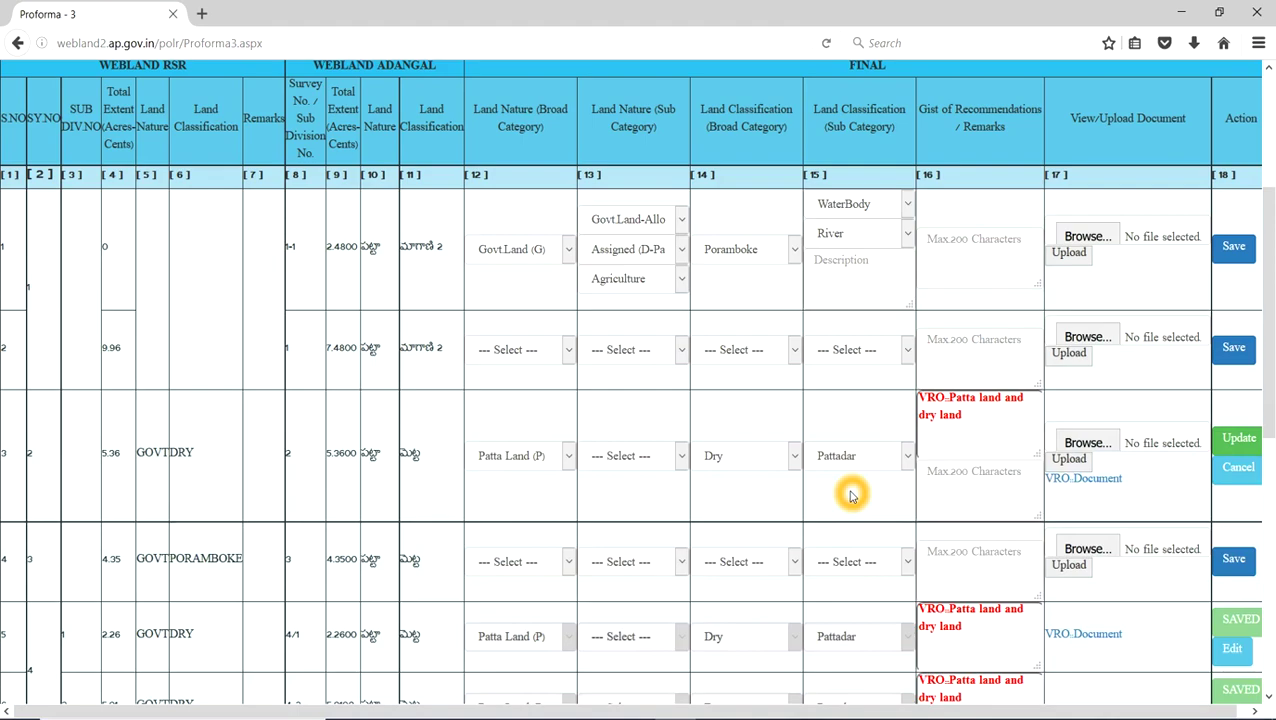
left_click(1218, 410)
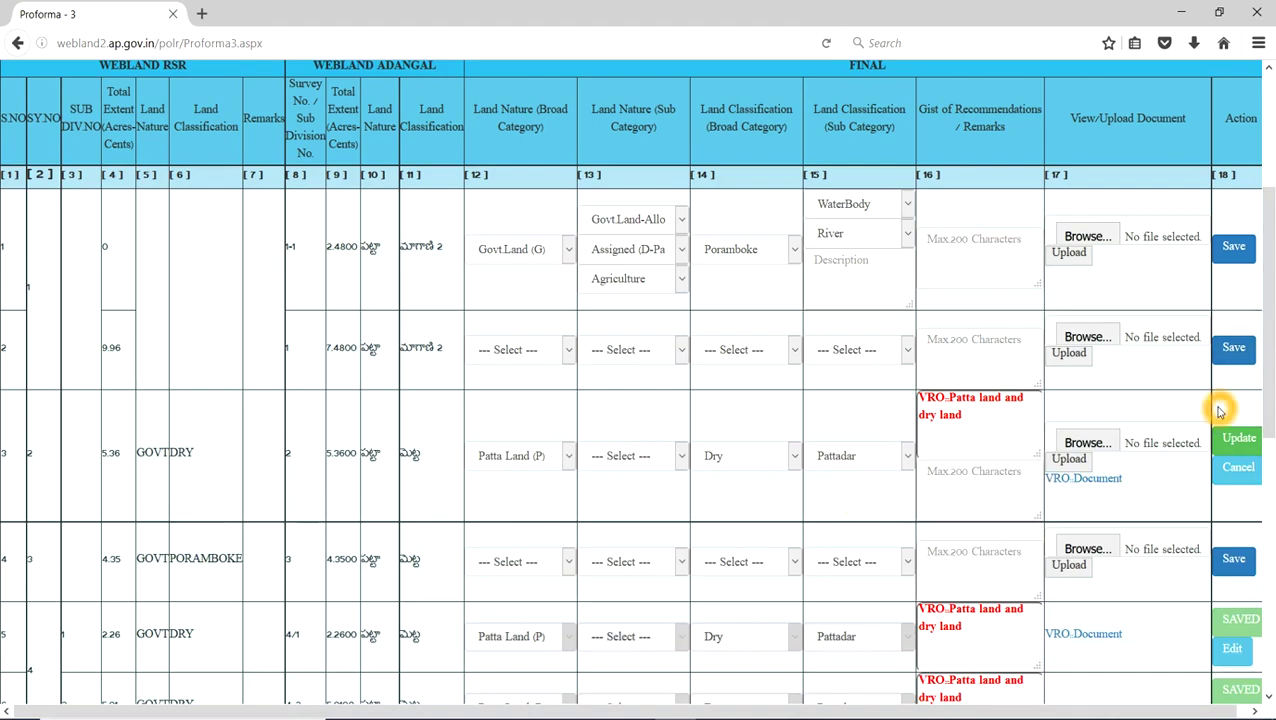
left_click(1230, 477)
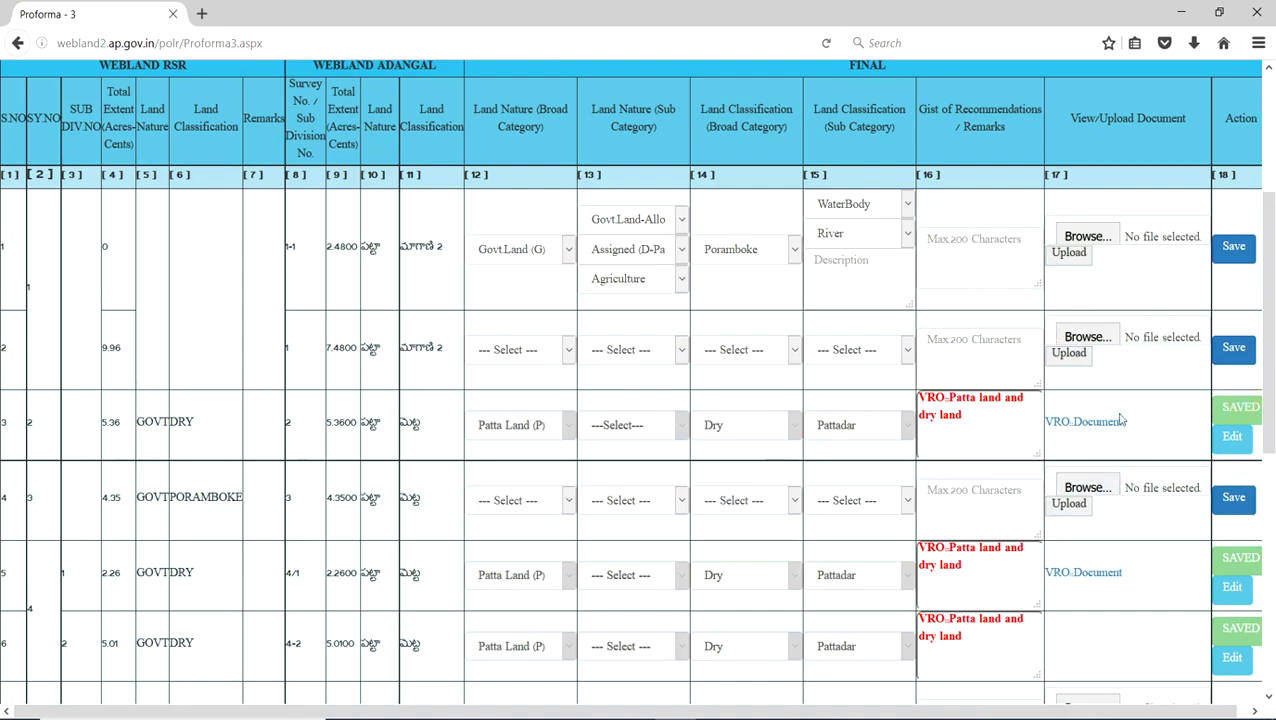
- Reopen the saved record of survey number 2 for editing and examine its categories, remarks and VRO Document
left_click(1088, 423)
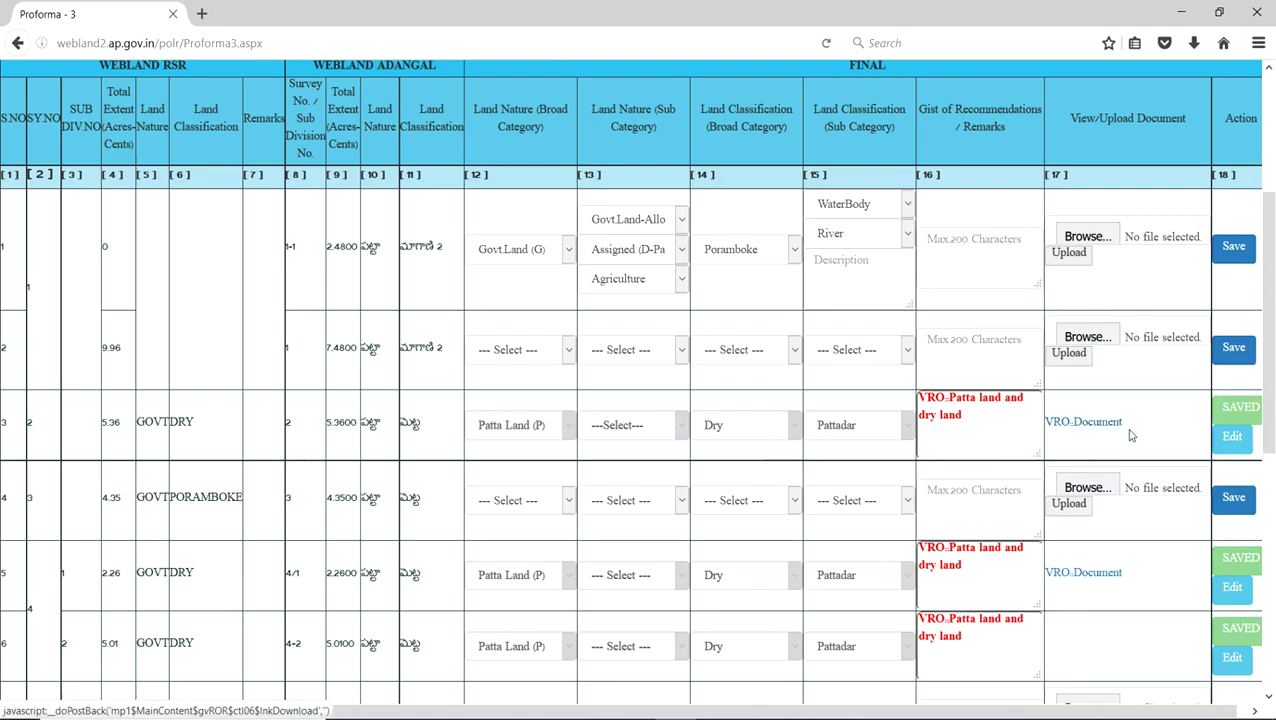
left_click(1130, 433)
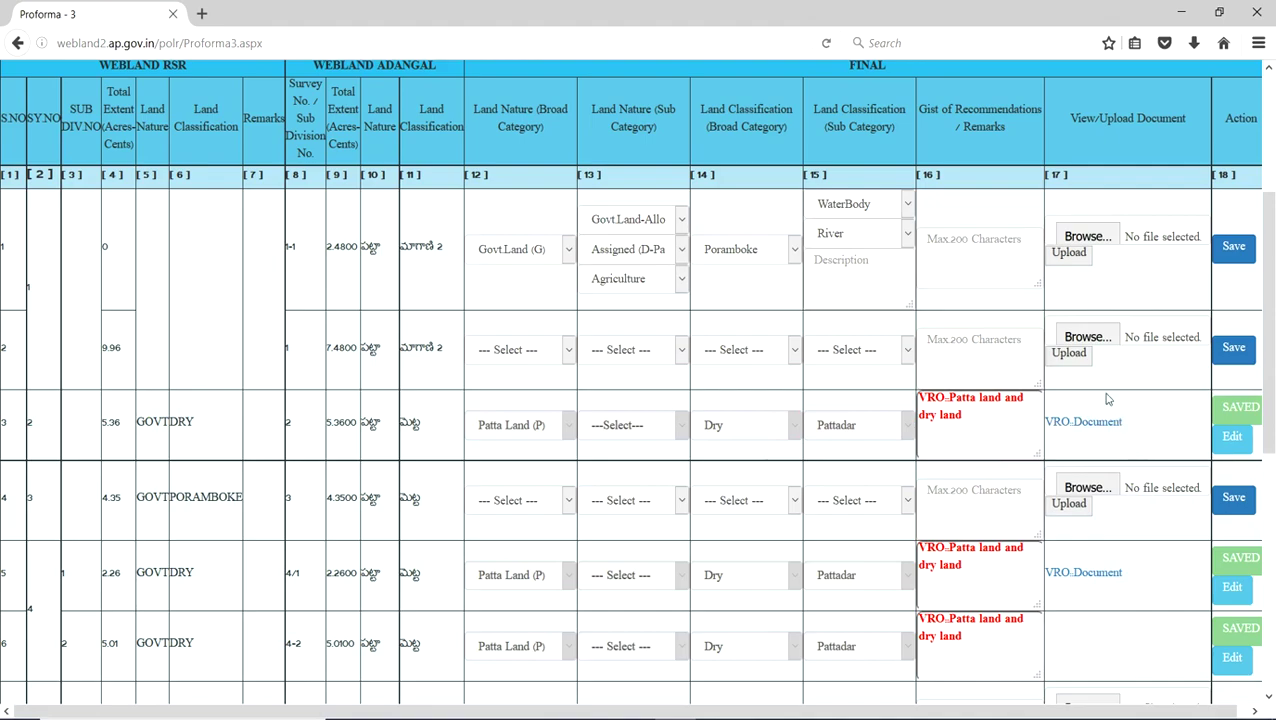
left_click(1232, 440)
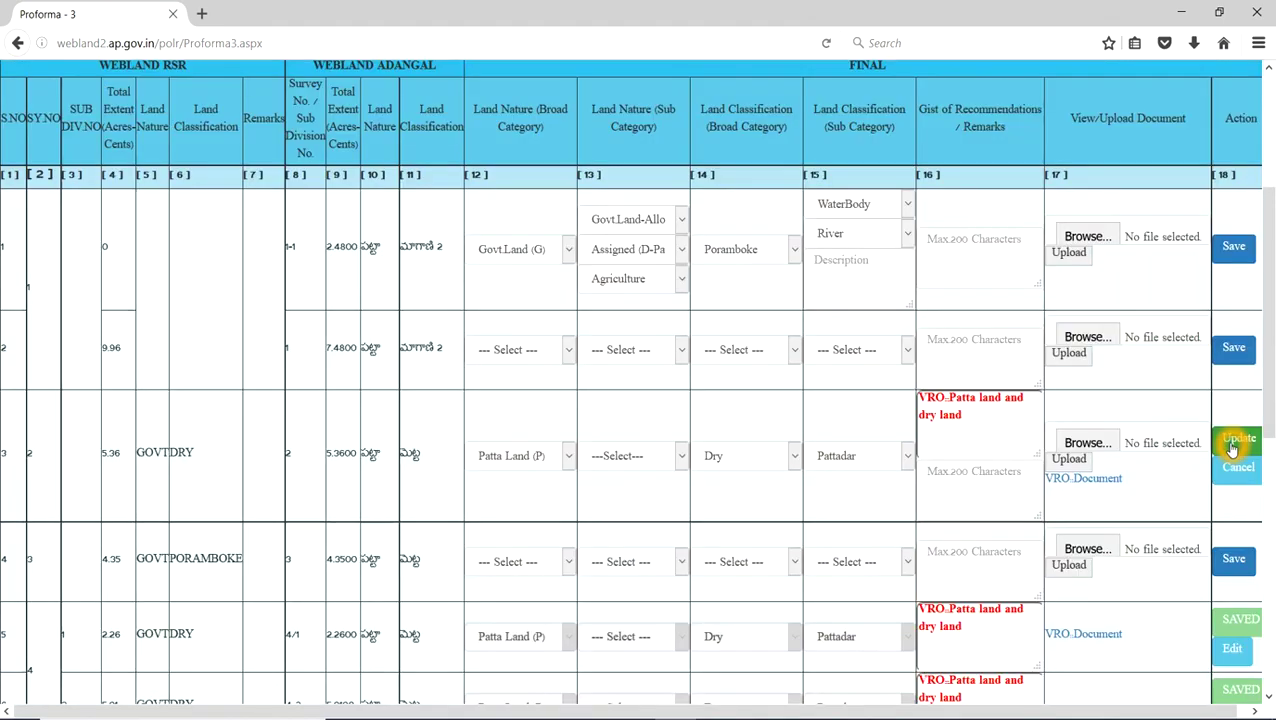
left_click(1087, 444)
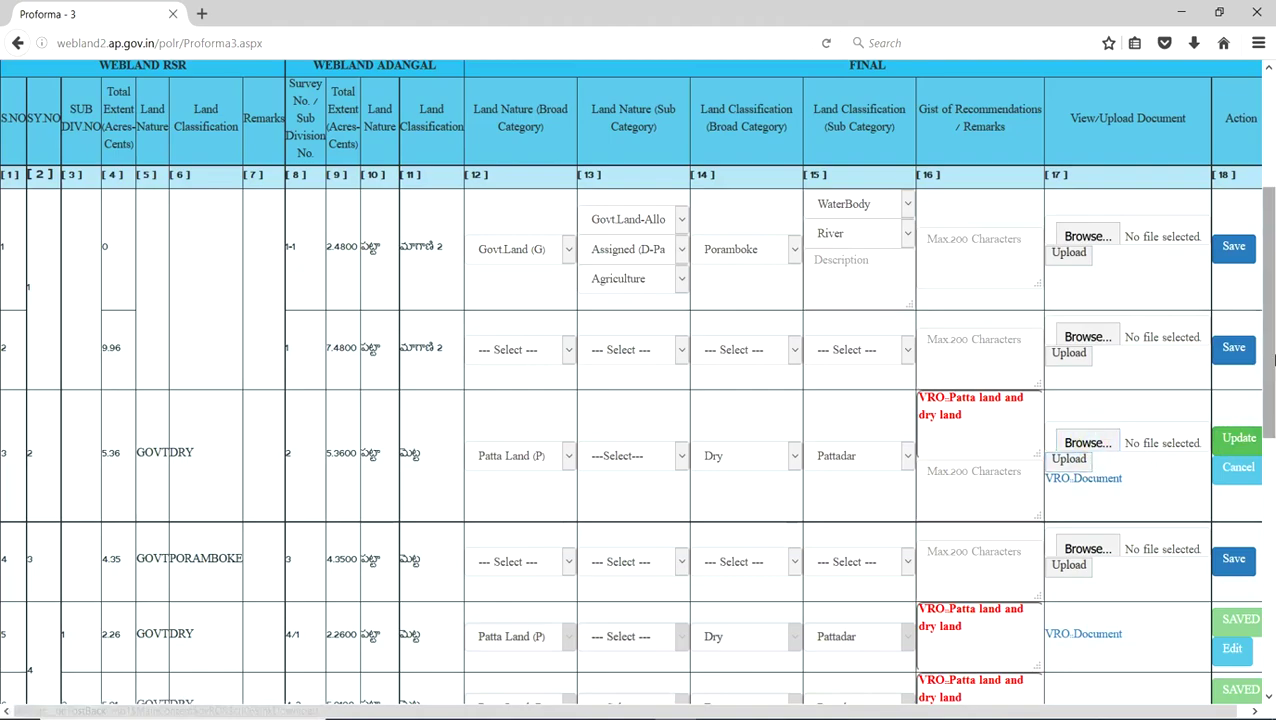
left_click(1269, 355)
left_click_drag(1272, 355, 1270, 324)
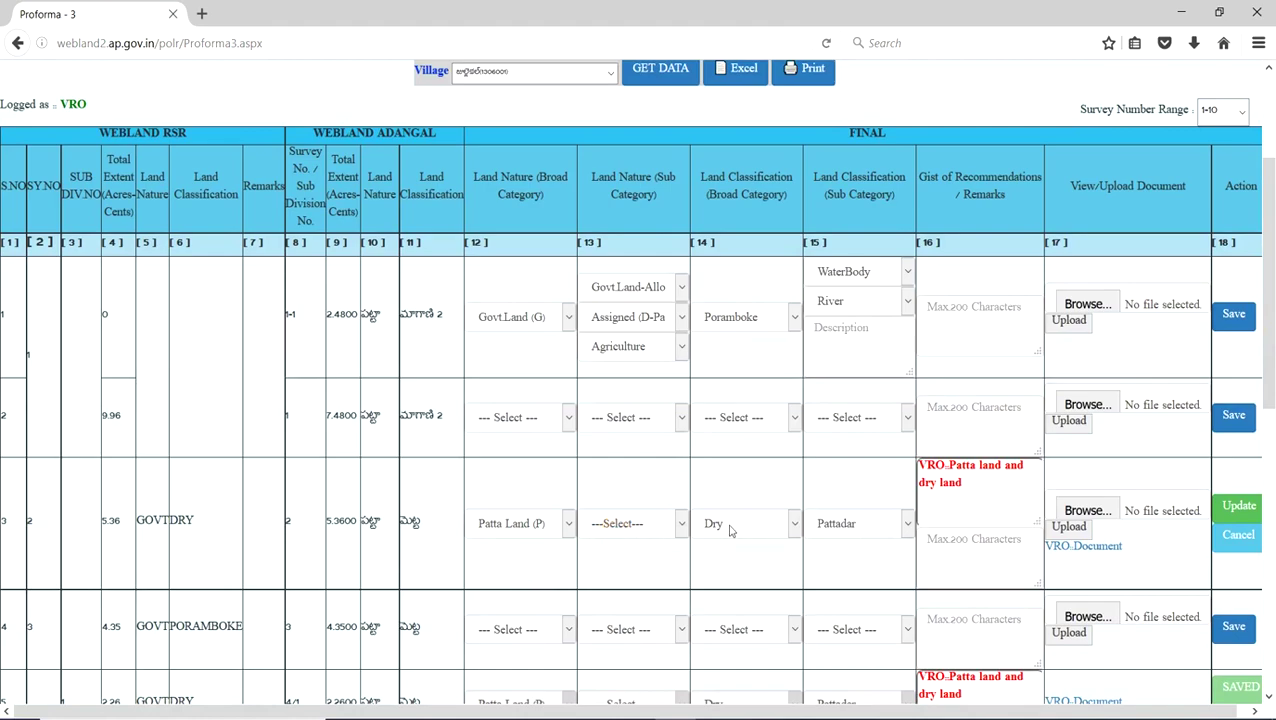
left_click(845, 530)
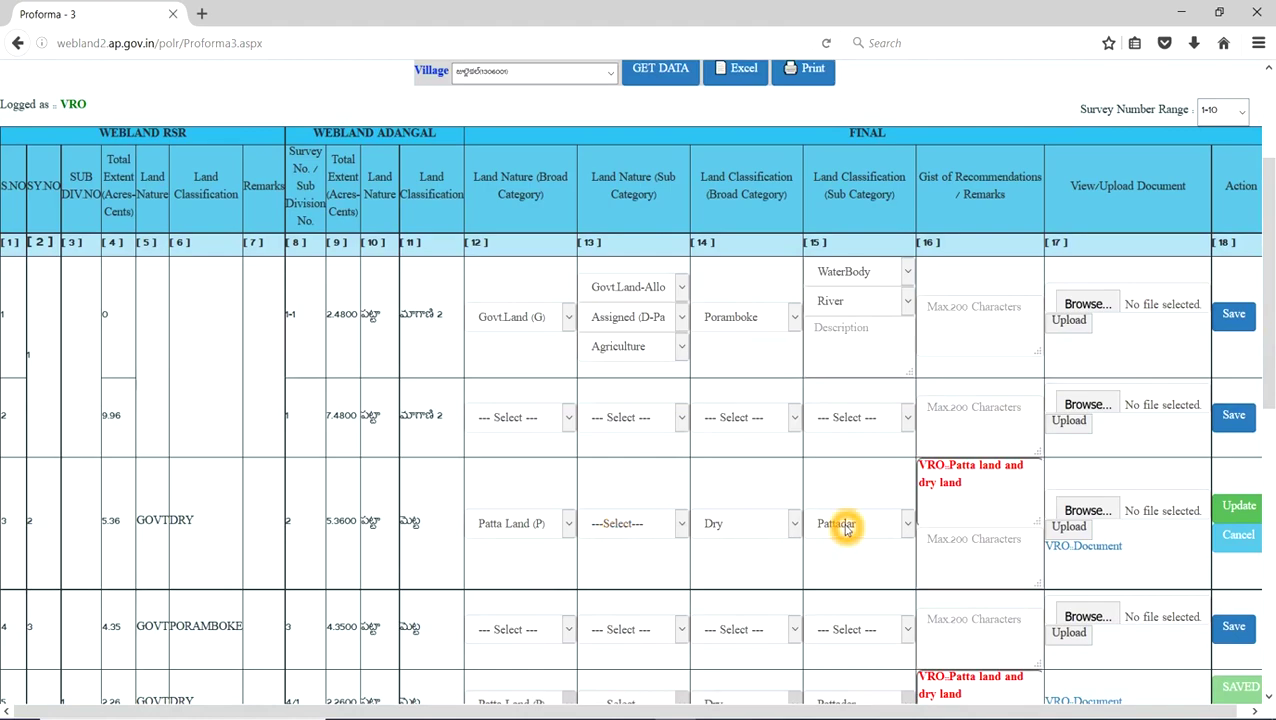
left_click(979, 567)
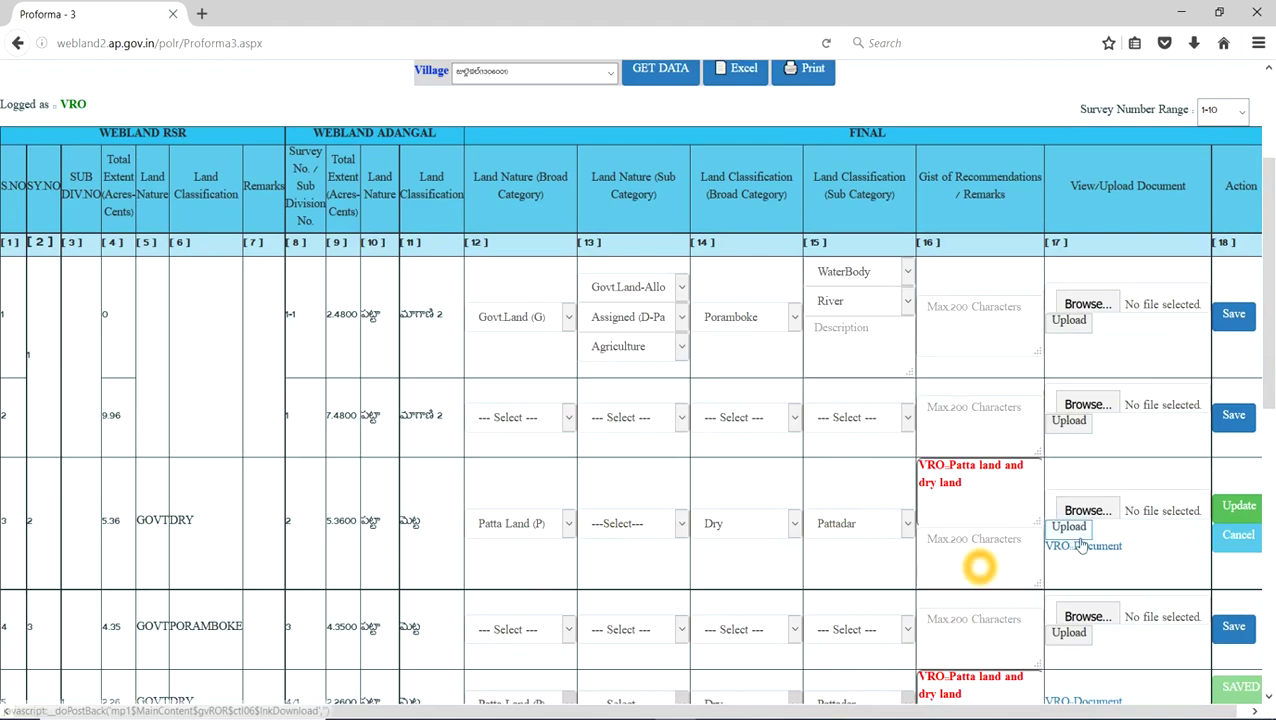
left_click(1140, 550)
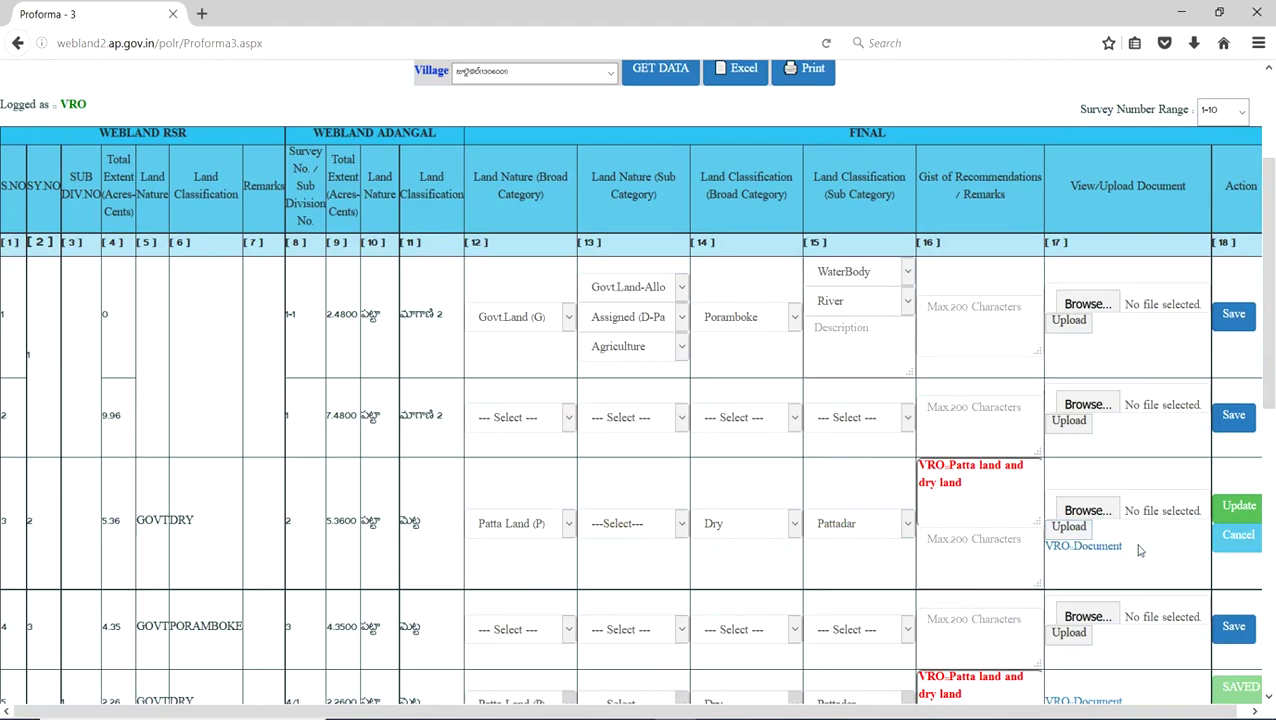
left_click(1140, 550)
- Examine the Proforma-3 page from the village data controls down through the survey rows
left_click(1268, 388)
mouse_move(1268, 388)
left_mouse_down()
mouse_move(1268, 442)
mouse_move(1272, 364)
left_mouse_up()
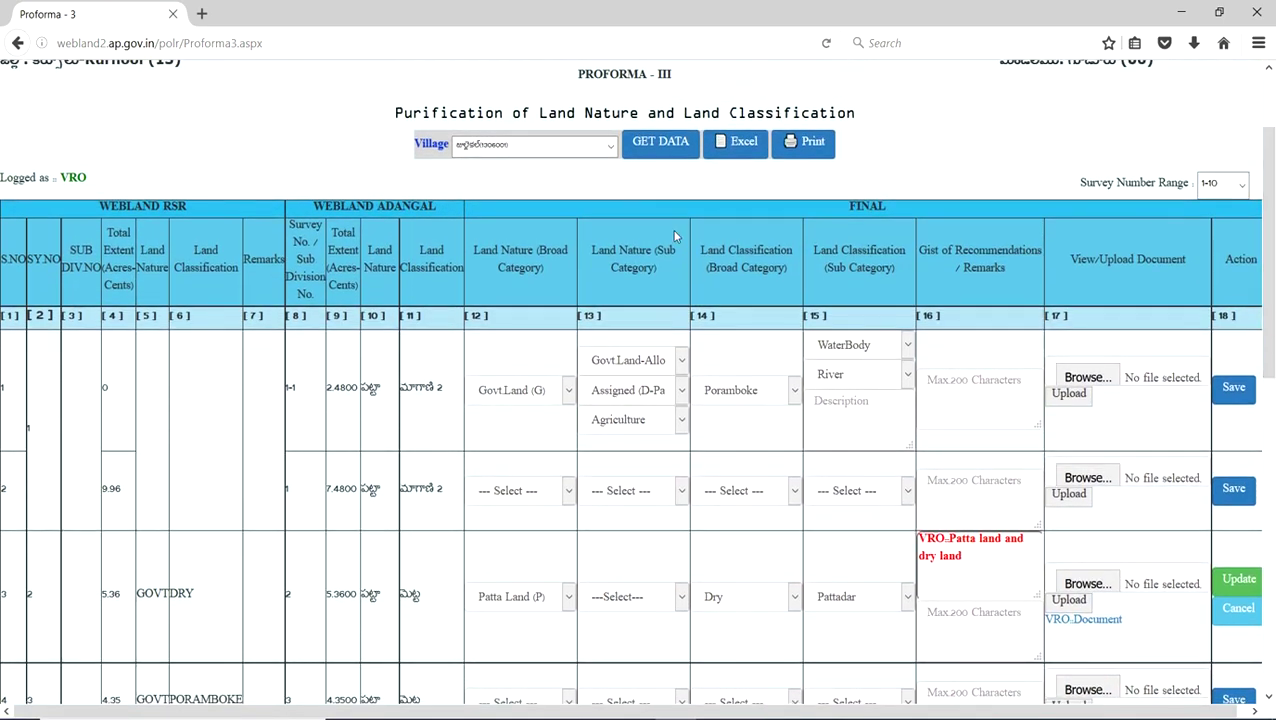
left_click(659, 152)
left_click(921, 238)
left_click_drag(1266, 180, 1271, 568)
key("Home")
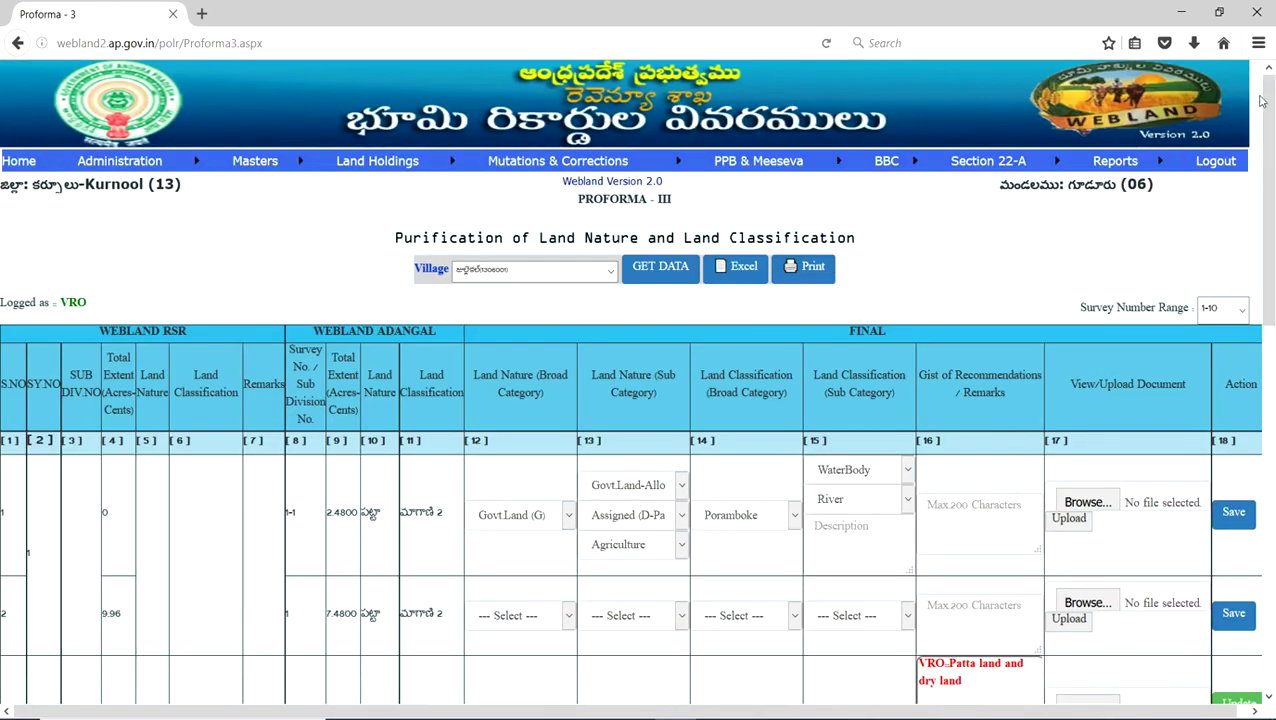
left_click_drag(1274, 290, 1270, 90)
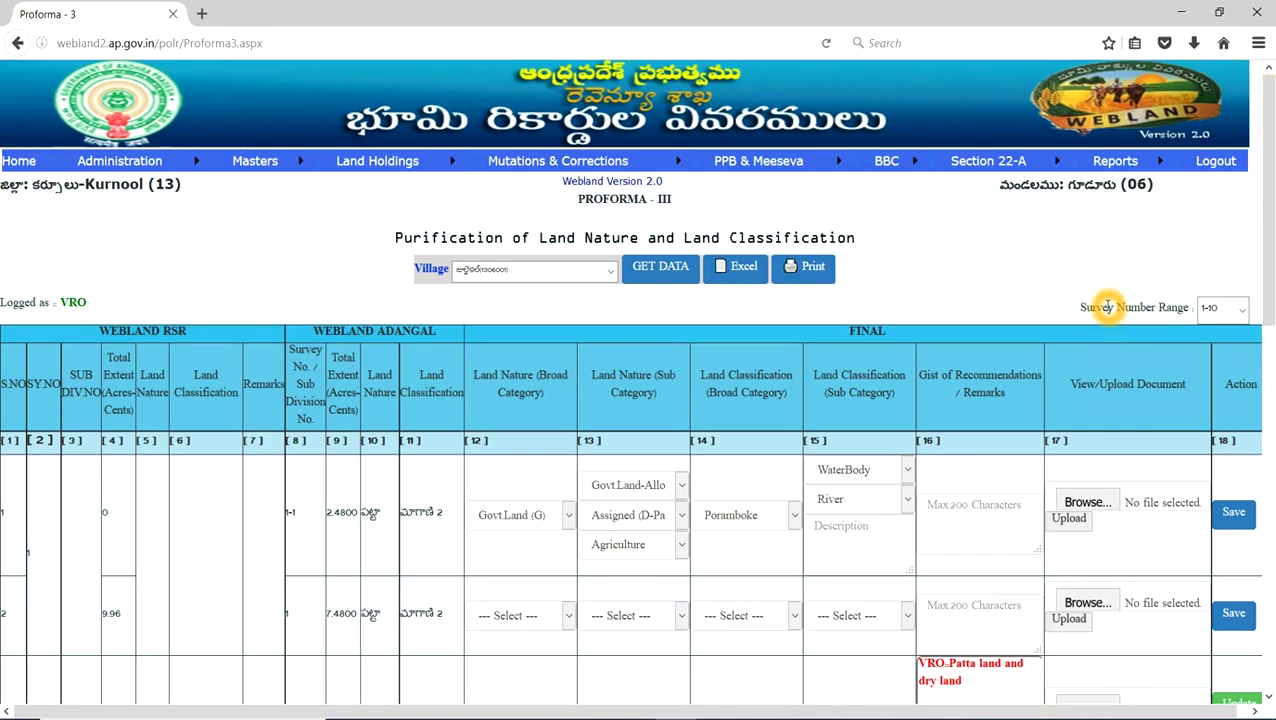
- Examine the available Survey Number Range choices for the village
left_click(1216, 312)
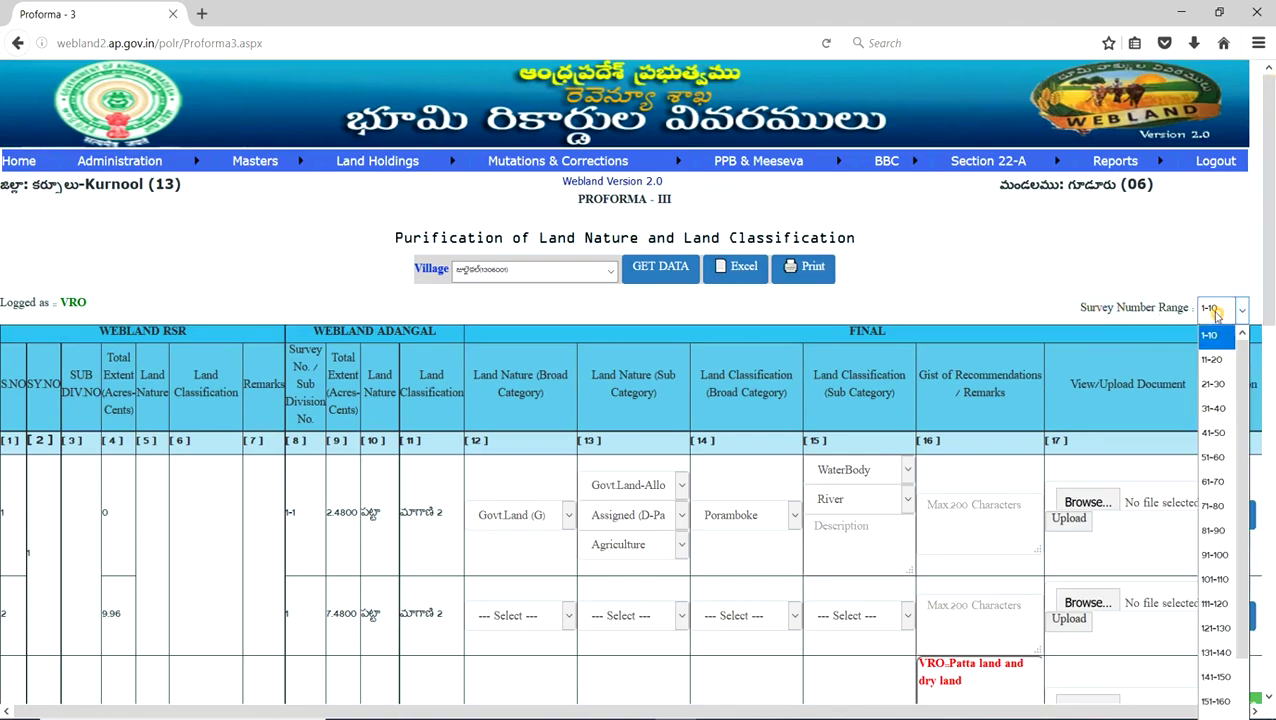
left_click(1215, 388)
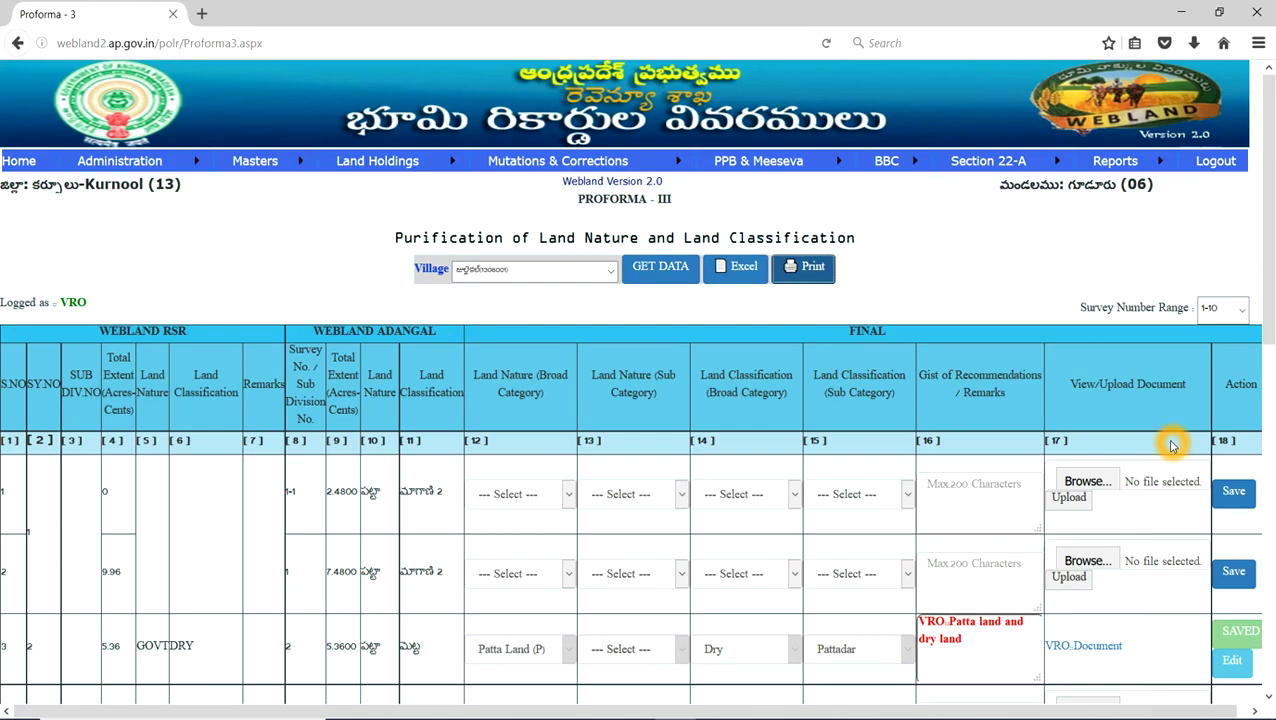
left_click(1224, 308)
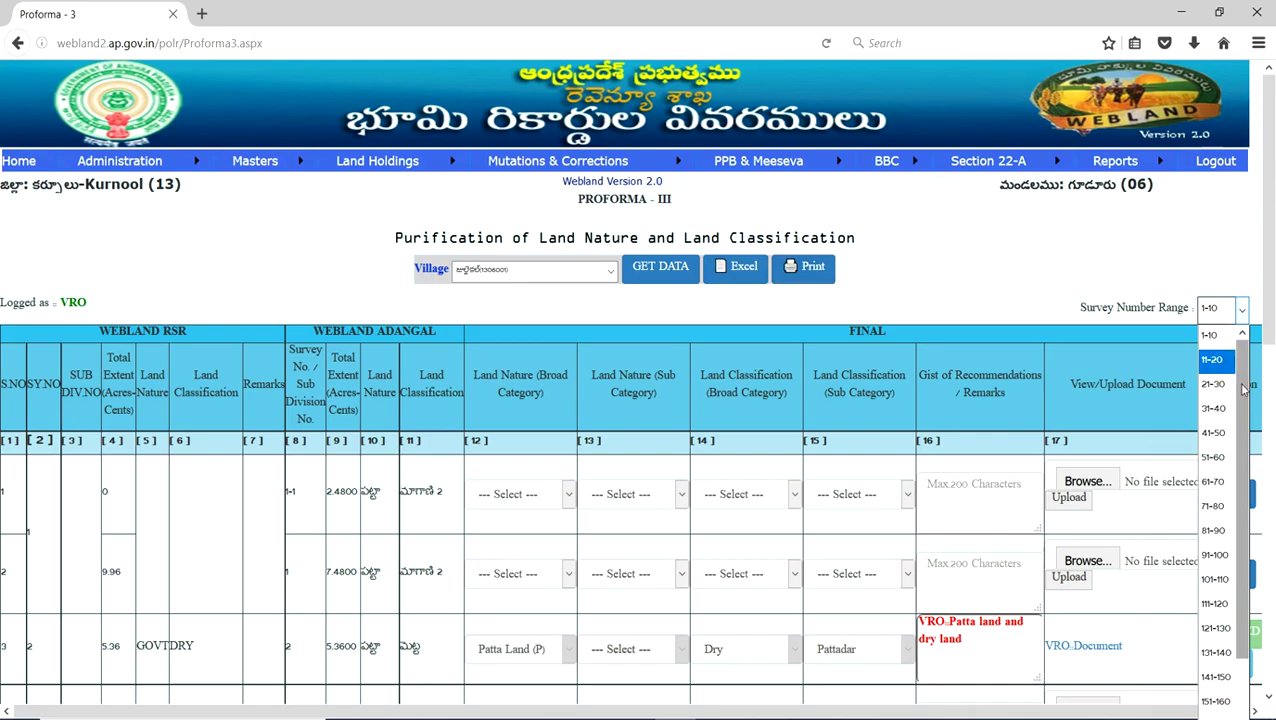
left_click(972, 253)
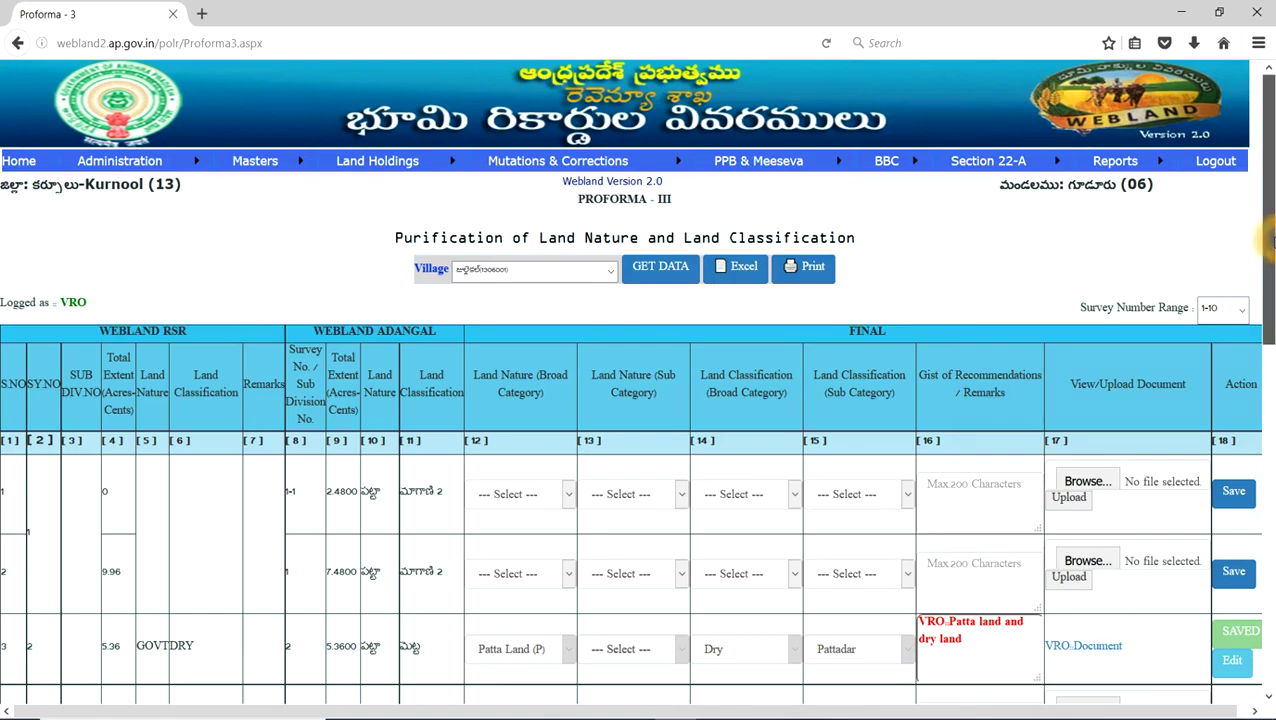
- Try to submit the Proforma-3 entries below the last row of survey range 1-10
left_click_drag(1268, 240, 1270, 612)
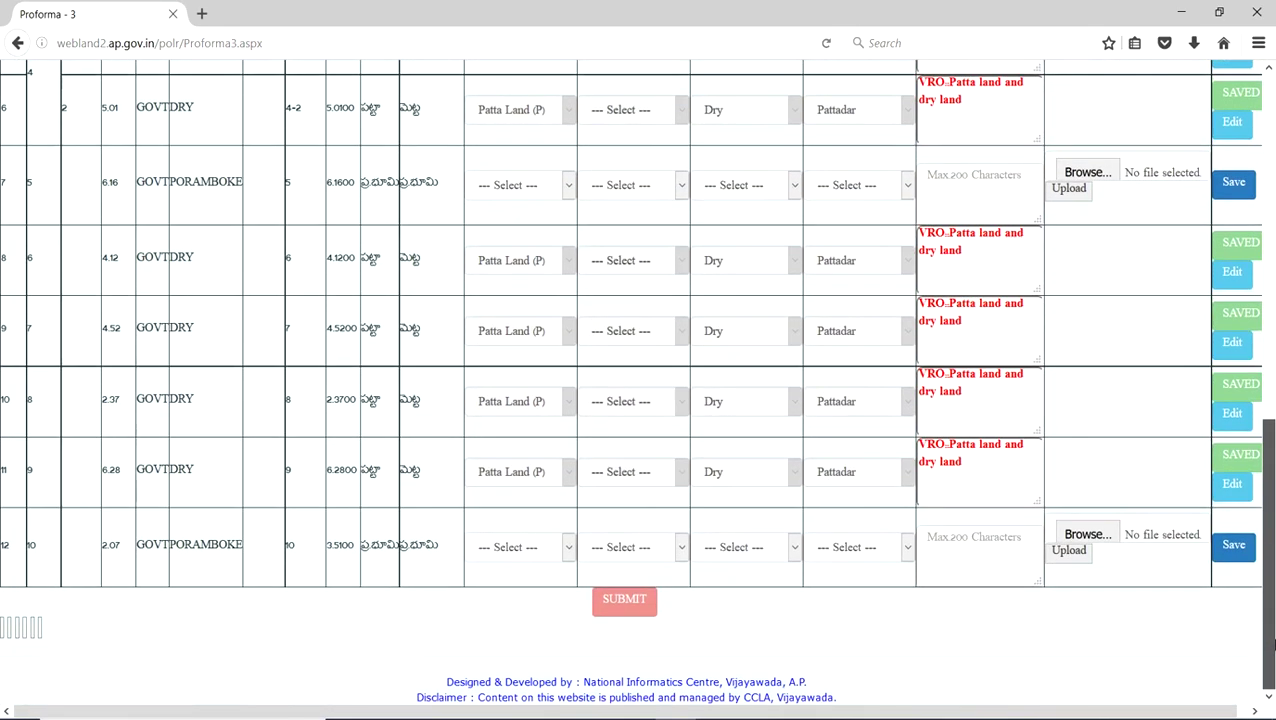
left_click(626, 598)
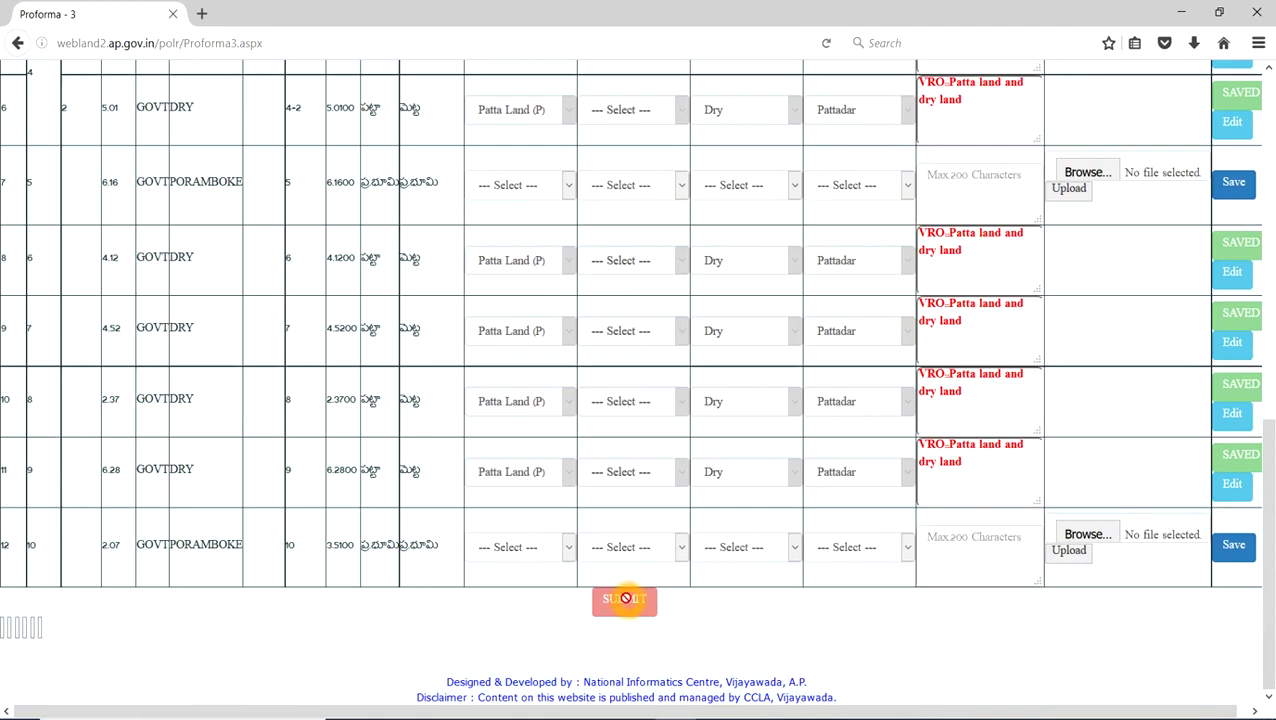